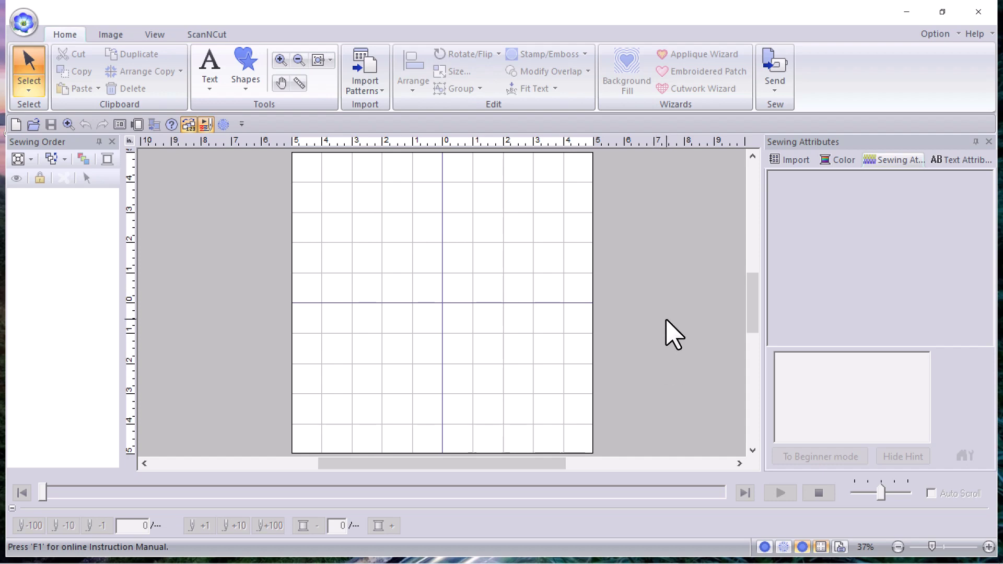
Switch to Programmable Stitch Creator and move the preview window clear of the motif work area.
{"action": "left_click", "coordinate": [935, 33]}
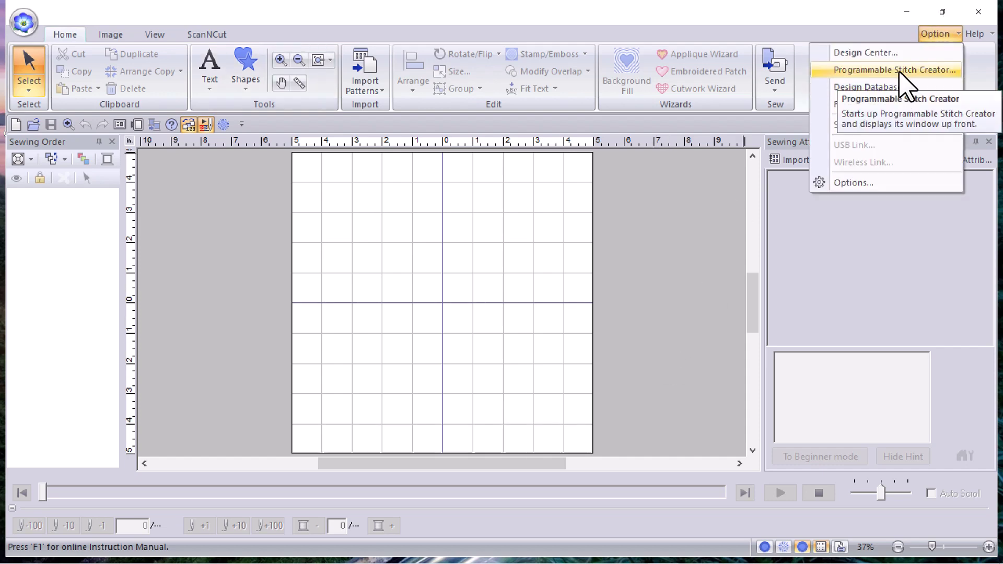
{"action": "left_click", "coordinate": [903, 73]}
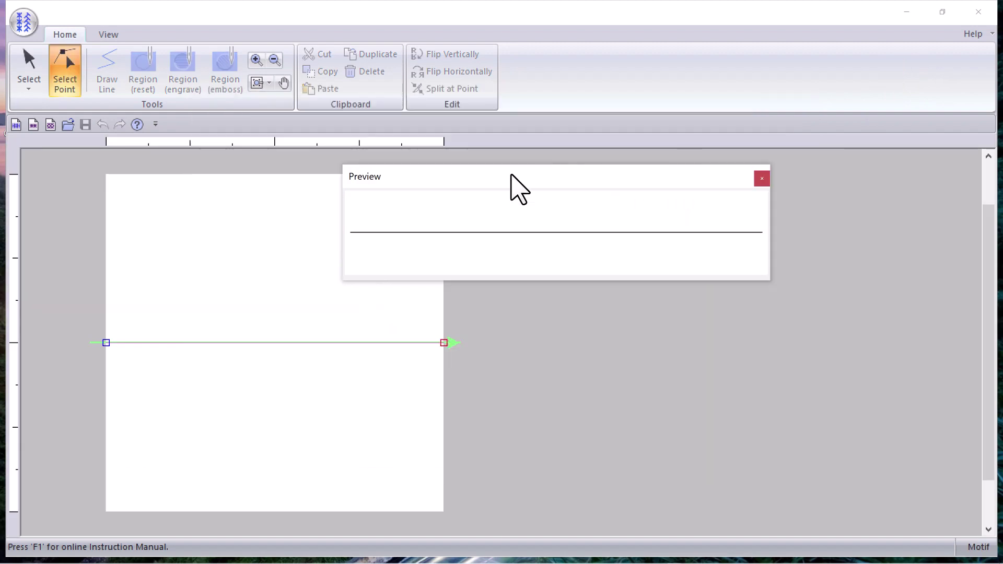
{"action": "left_click_drag", "start_coordinate": [511, 175], "coordinate": [649, 179]}
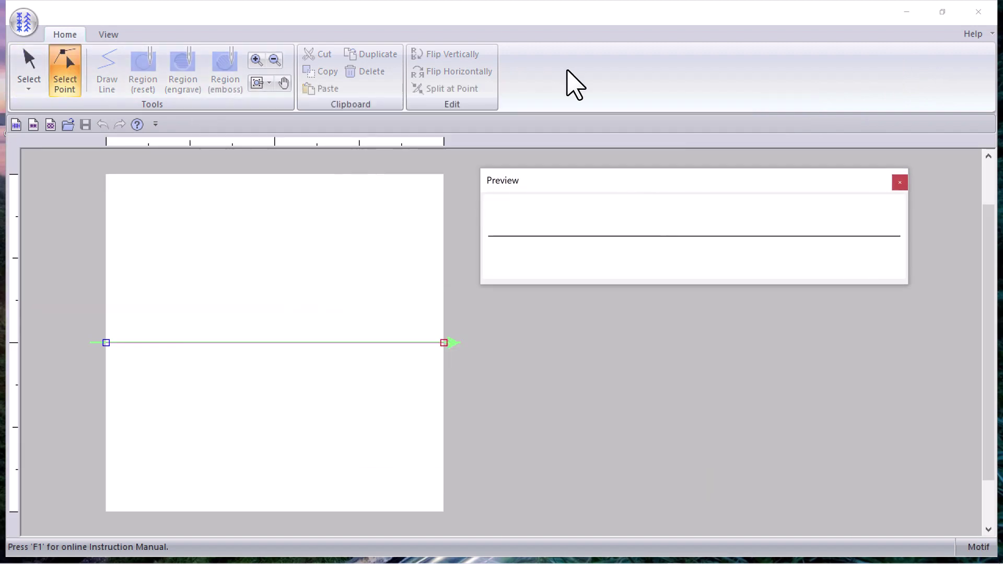
{"action": "left_click", "coordinate": [21, 23]}
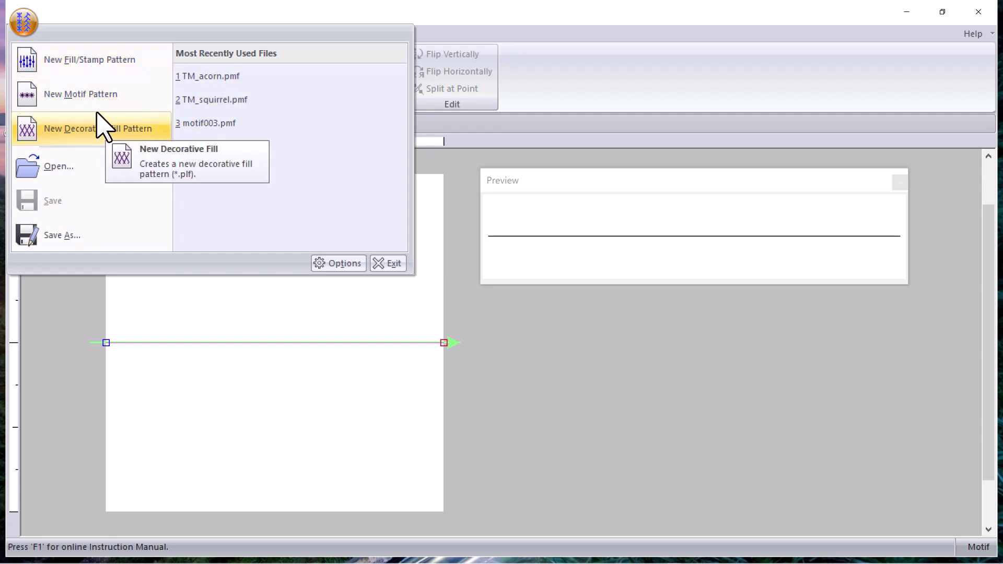
{"action": "left_click", "coordinate": [221, 235]}
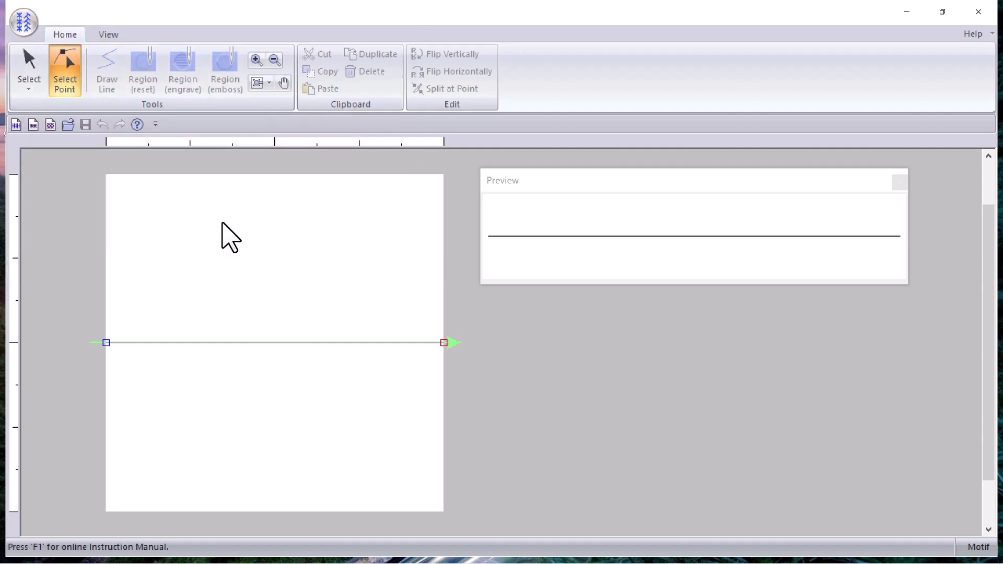
Load the rabbit outline image as the background template for the motif.
{"action": "left_click", "coordinate": [108, 34]}
{"action": "left_click", "coordinate": [32, 84]}
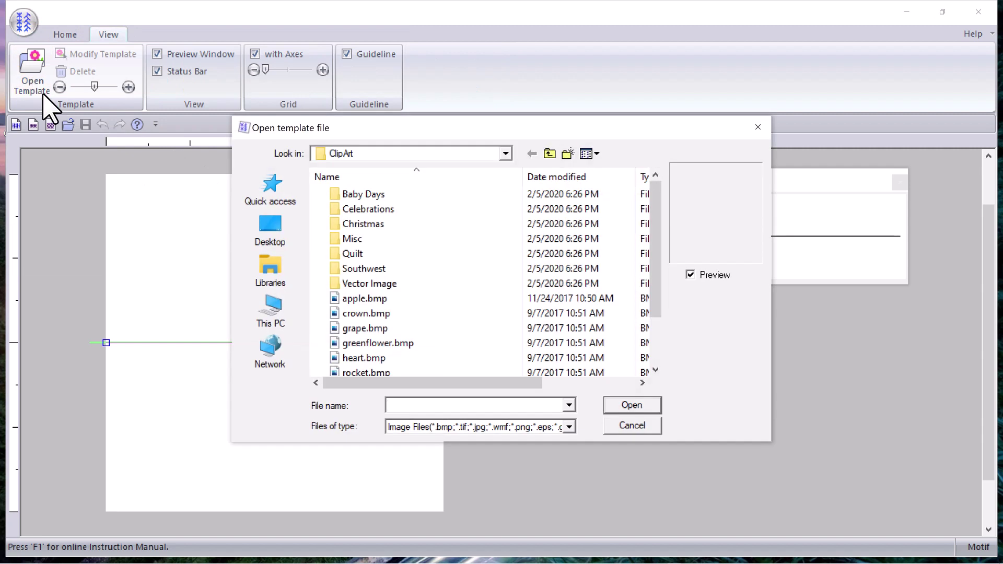
{"action": "left_click", "coordinate": [274, 312]}
{"action": "double_click", "coordinate": [363, 190]}
{"action": "left_click", "coordinate": [360, 253]}
{"action": "left_click", "coordinate": [632, 406]}
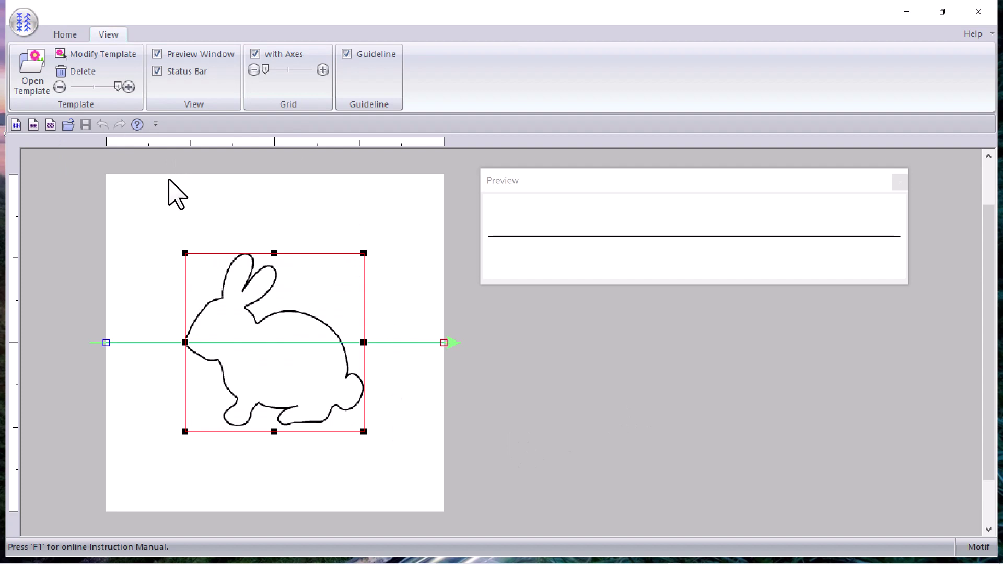
Enlarge the rabbit template from opposite corners until it fills most of the white work area.
{"action": "left_click", "coordinate": [174, 194]}
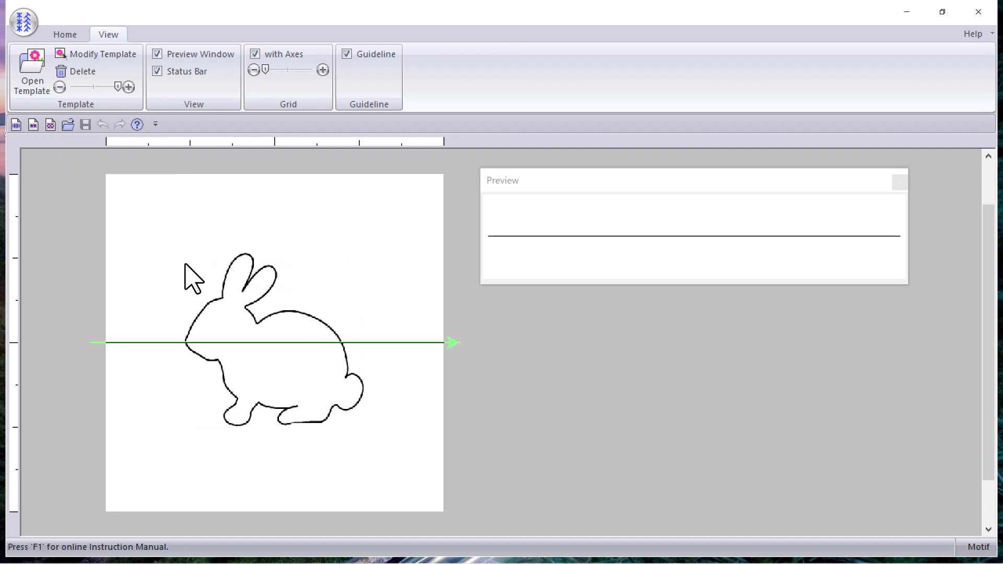
{"action": "left_click", "coordinate": [308, 391]}
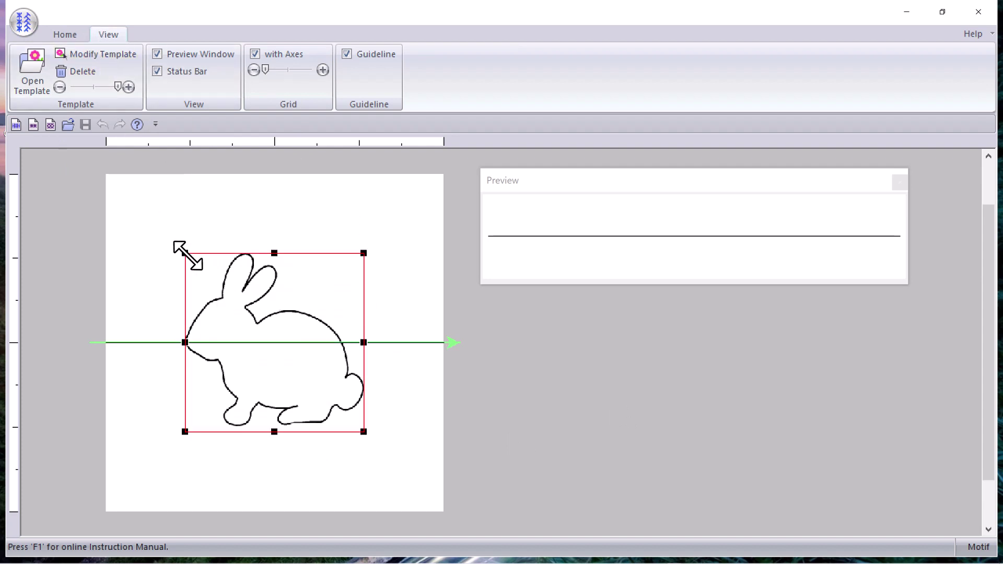
{"action": "left_click_drag", "start_coordinate": [186, 254], "coordinate": [142, 180]}
{"action": "left_click_drag", "start_coordinate": [364, 432], "coordinate": [413, 491]}
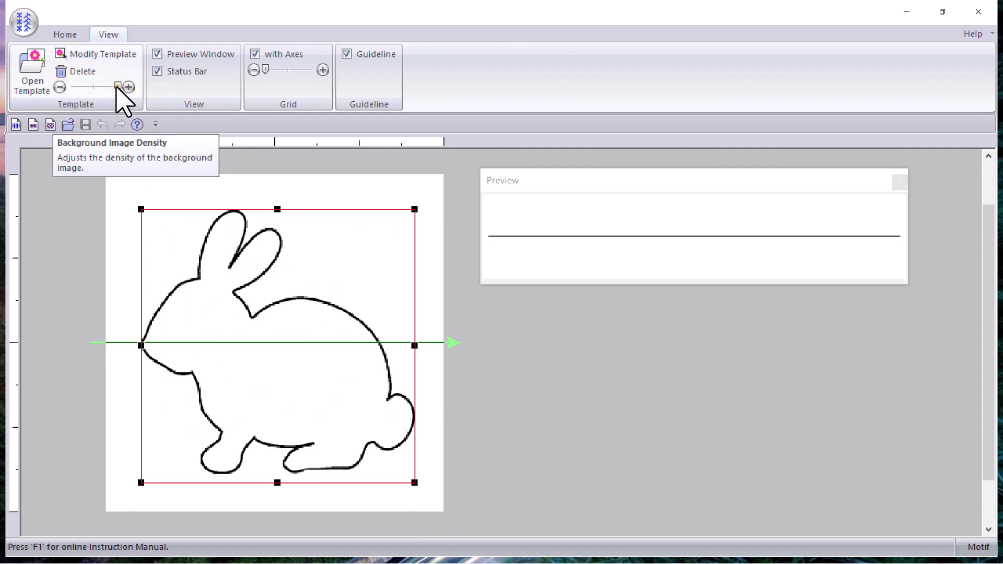
Fade the rabbit template to a light grey outline, and turn the preview window off and on again.
{"action": "left_click_drag", "start_coordinate": [117, 88], "coordinate": [61, 84]}
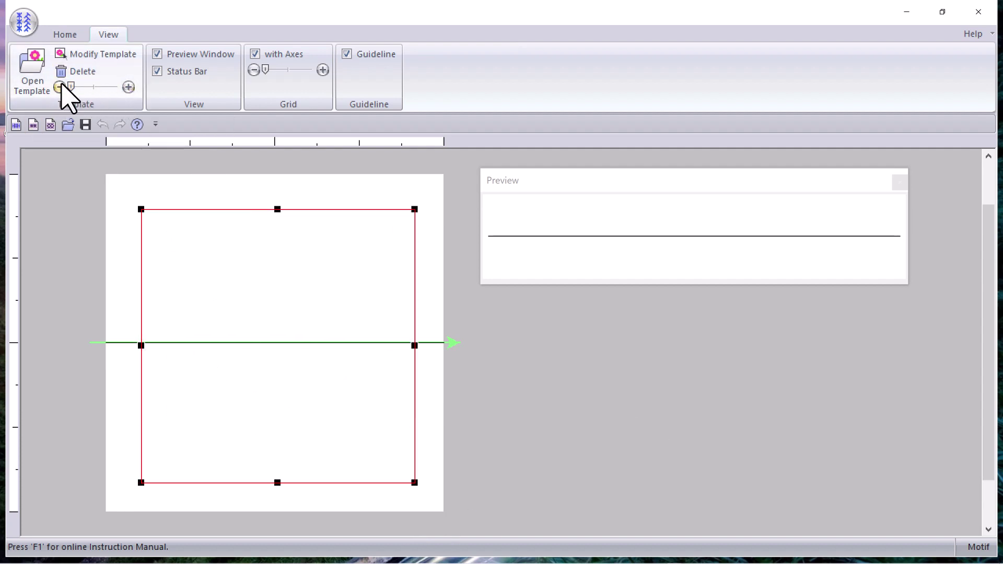
{"action": "left_click", "coordinate": [128, 88]}
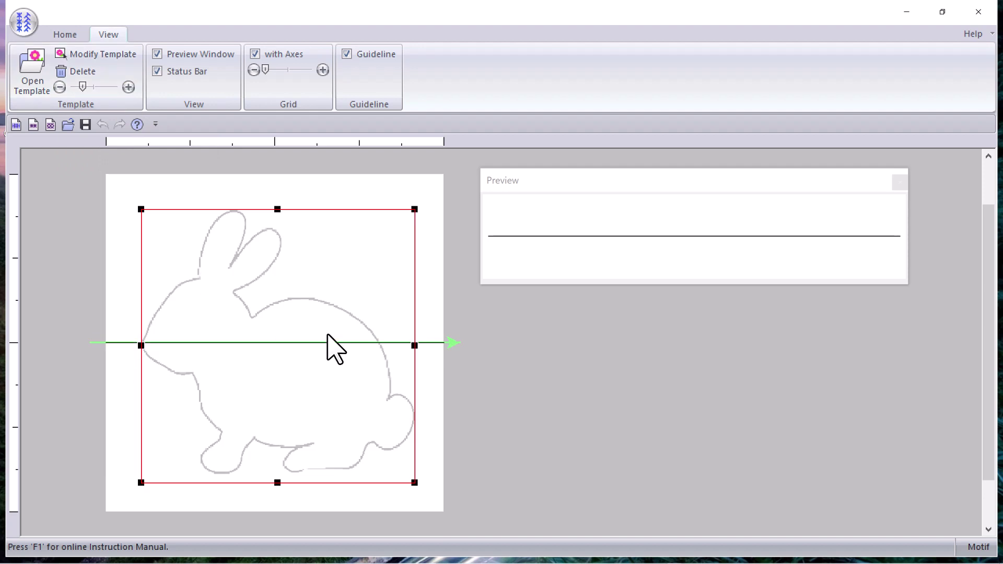
{"action": "left_click", "coordinate": [157, 54]}
{"action": "left_click", "coordinate": [156, 55]}
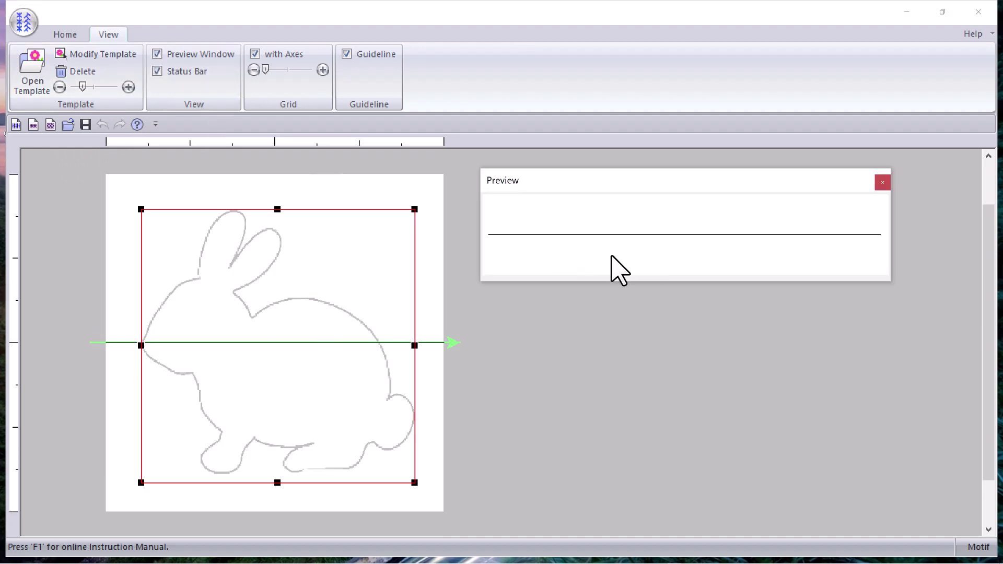
Display the grid at its widest interval and insert three points on the motif's base line at successive grid crossings.
{"action": "left_click_drag", "start_coordinate": [266, 69], "coordinate": [315, 67]}
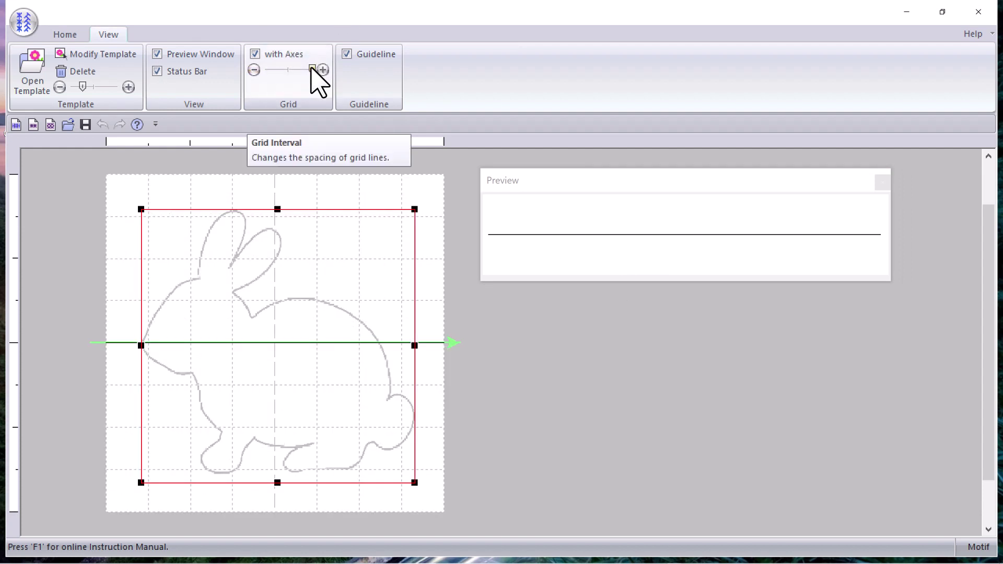
{"action": "left_click", "coordinate": [64, 35]}
{"action": "left_click", "coordinate": [67, 83]}
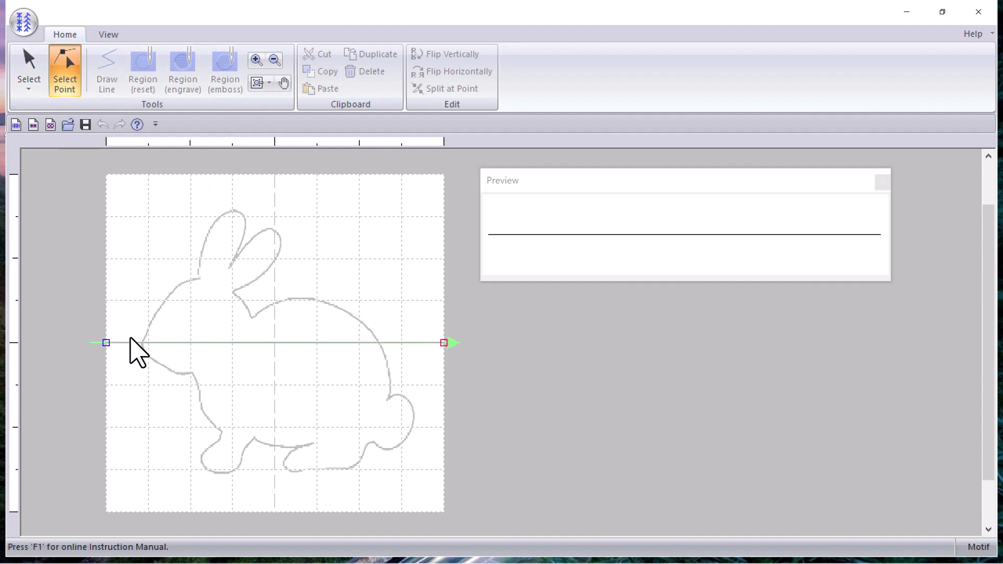
{"action": "left_click", "coordinate": [142, 343]}
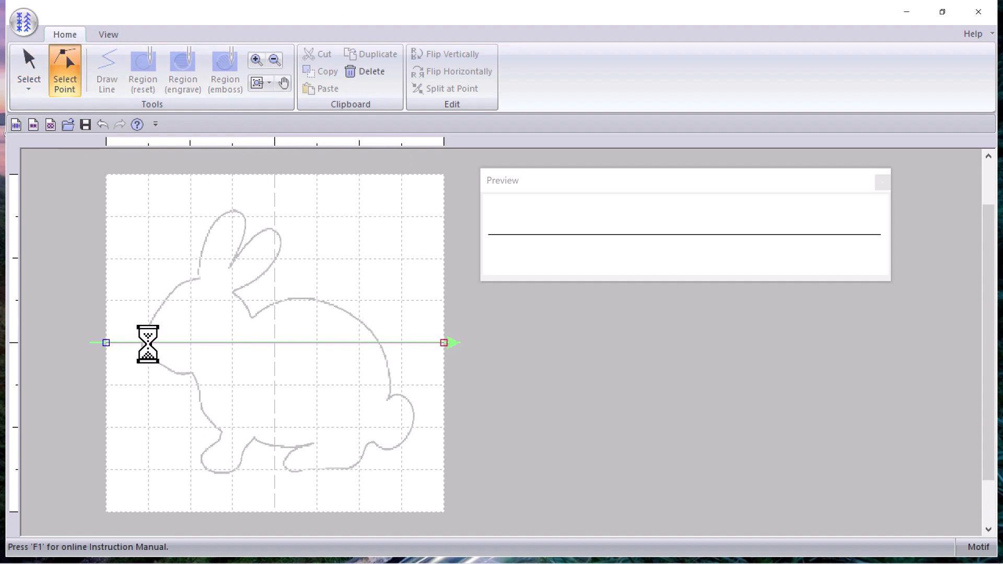
{"action": "left_click", "coordinate": [190, 343]}
{"action": "left_click", "coordinate": [233, 343]}
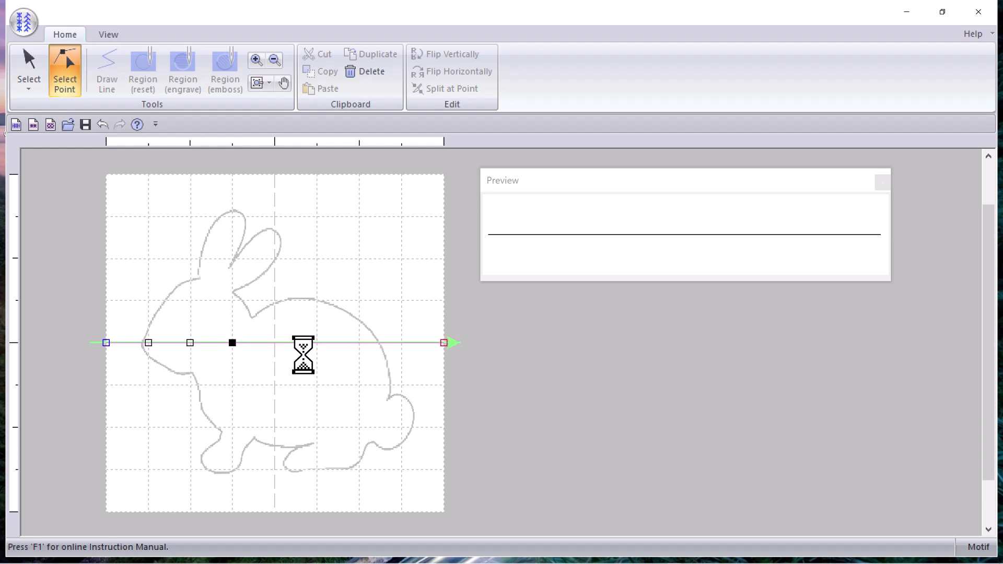
Turn off the grid and move the three inserted points onto the rabbit's nose and forehead outline.
{"action": "left_click", "coordinate": [108, 34]}
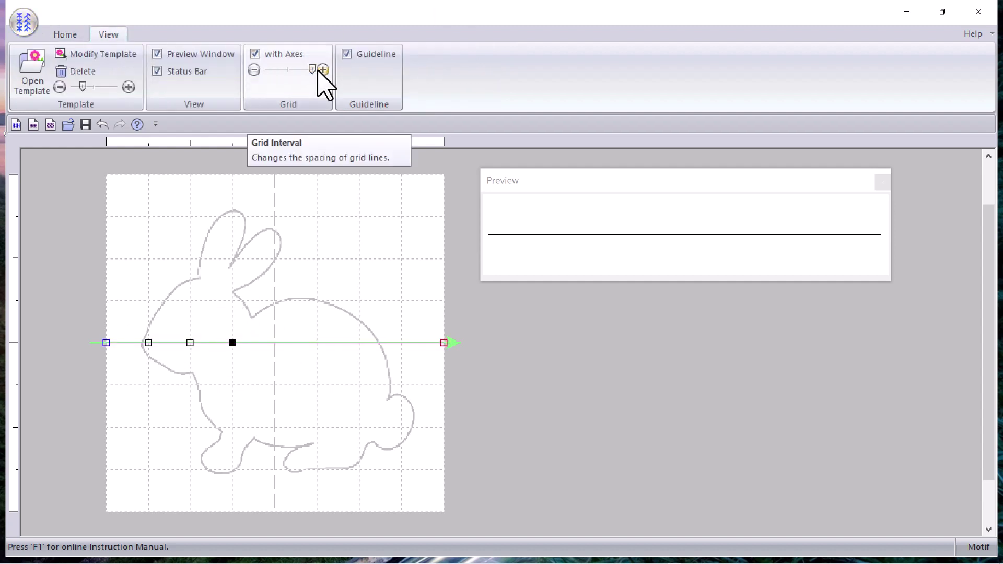
{"action": "left_click_drag", "start_coordinate": [315, 70], "coordinate": [264, 70]}
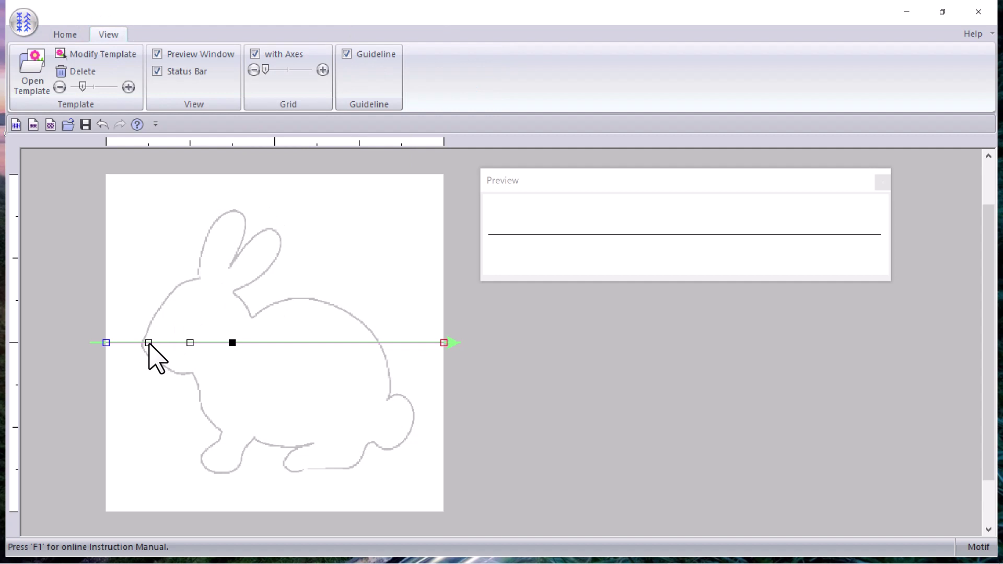
{"action": "left_click_drag", "start_coordinate": [149, 343], "coordinate": [142, 343]}
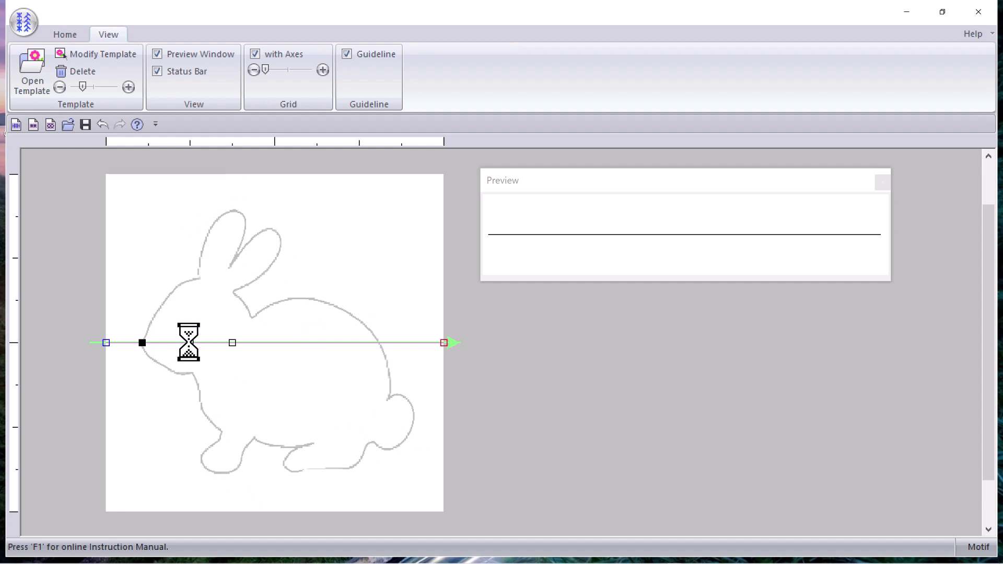
{"action": "left_click_drag", "start_coordinate": [189, 342], "coordinate": [158, 309]}
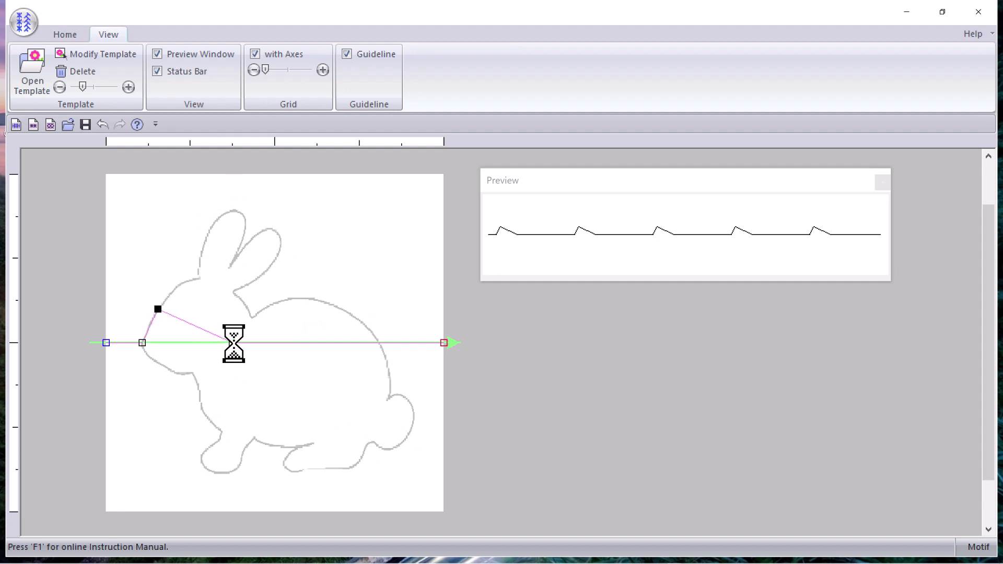
{"action": "left_click_drag", "start_coordinate": [232, 343], "coordinate": [179, 284]}
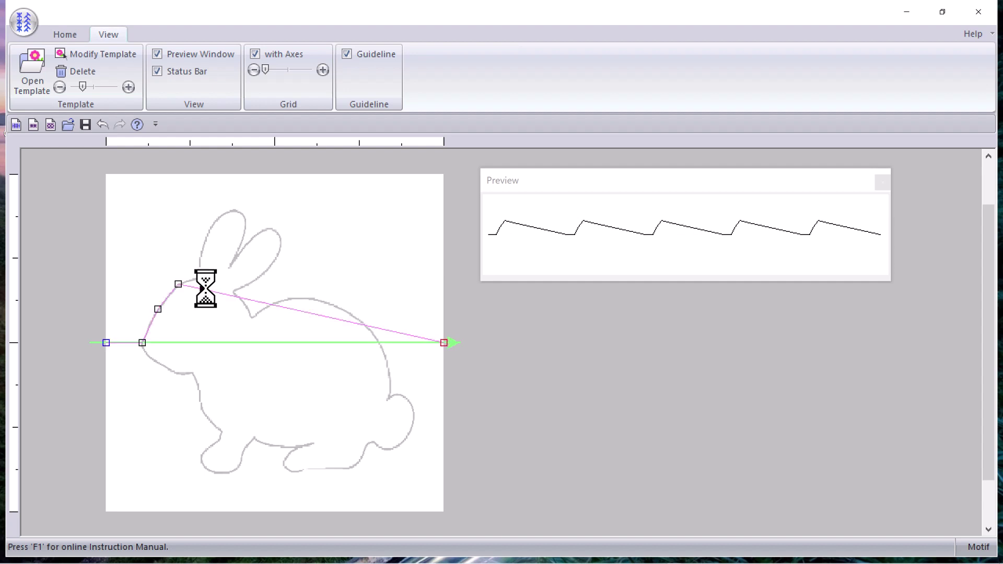
Add points tracing the top of the head, around the front ear and up the near edge of the rear ear.
{"action": "left_click_drag", "start_coordinate": [205, 289], "coordinate": [244, 217]}
{"action": "left_click_drag", "start_coordinate": [276, 240], "coordinate": [246, 229]}
{"action": "left_click_drag", "start_coordinate": [255, 276], "coordinate": [260, 232]}
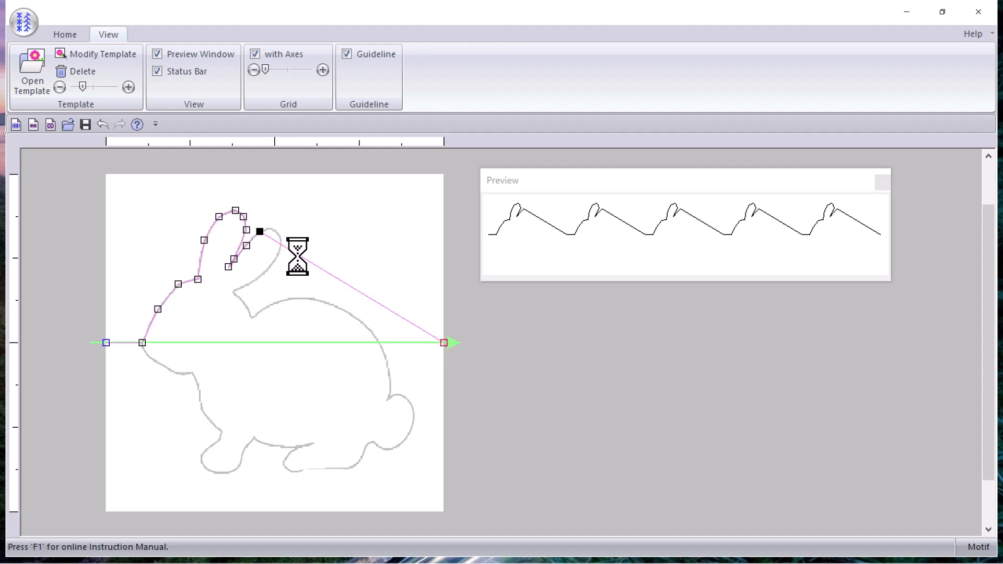
Add points around the tip of the rear ear and down its far edge to the ear's base.
{"action": "left_click", "coordinate": [270, 229]}
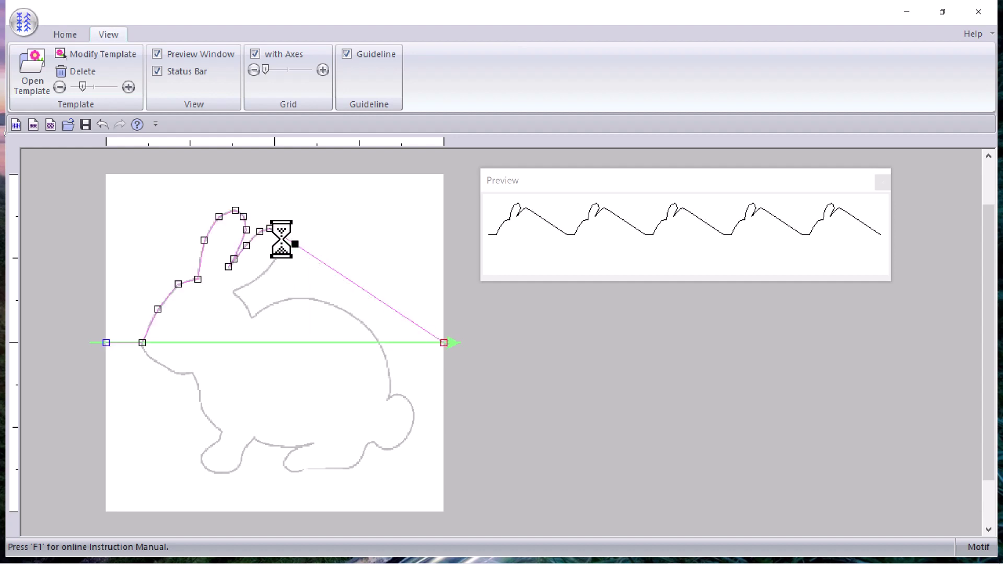
{"action": "left_click", "coordinate": [302, 248]}
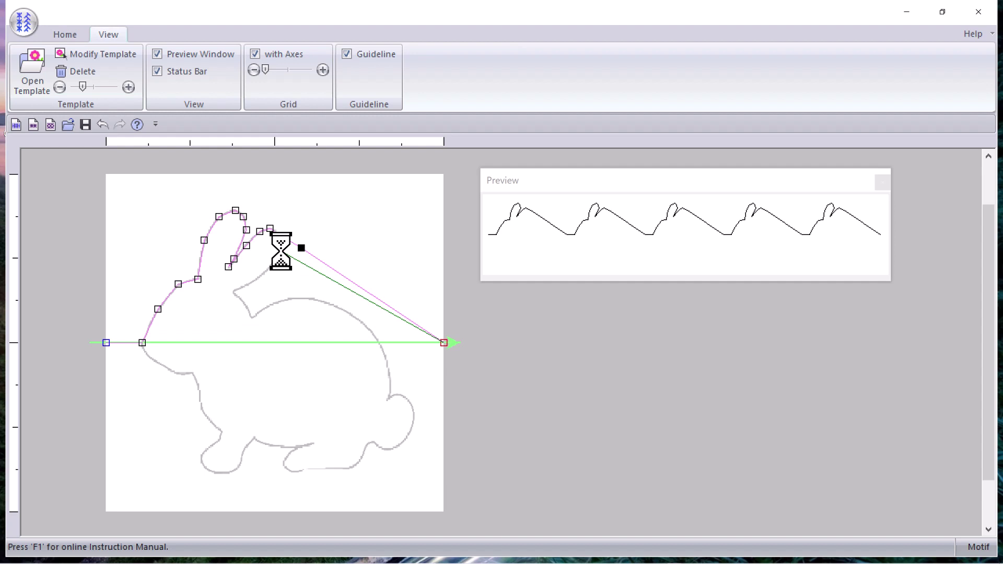
{"action": "left_click", "coordinate": [280, 250]}
{"action": "left_click", "coordinate": [271, 266]}
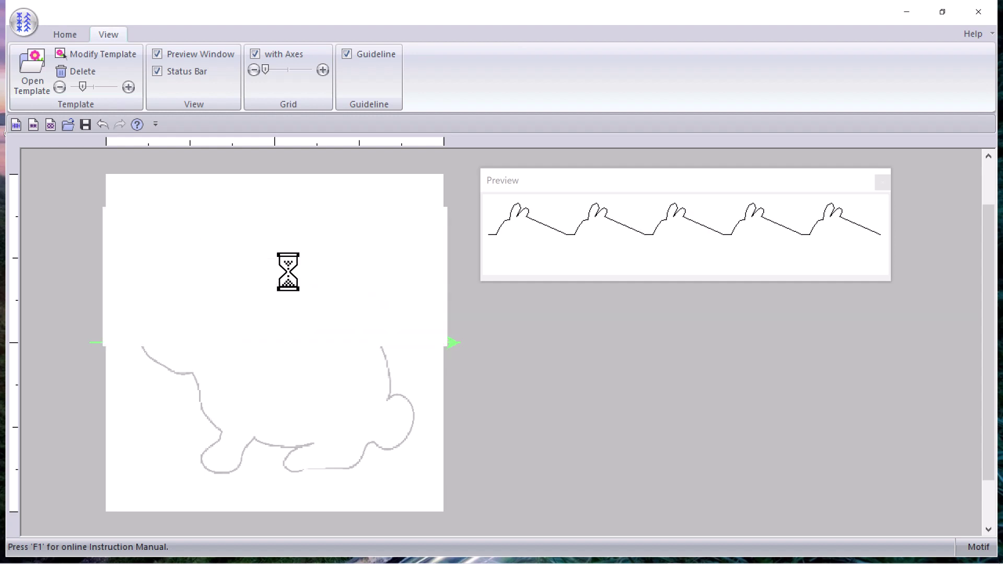
{"action": "left_click", "coordinate": [255, 281]}
{"action": "left_click", "coordinate": [232, 291]}
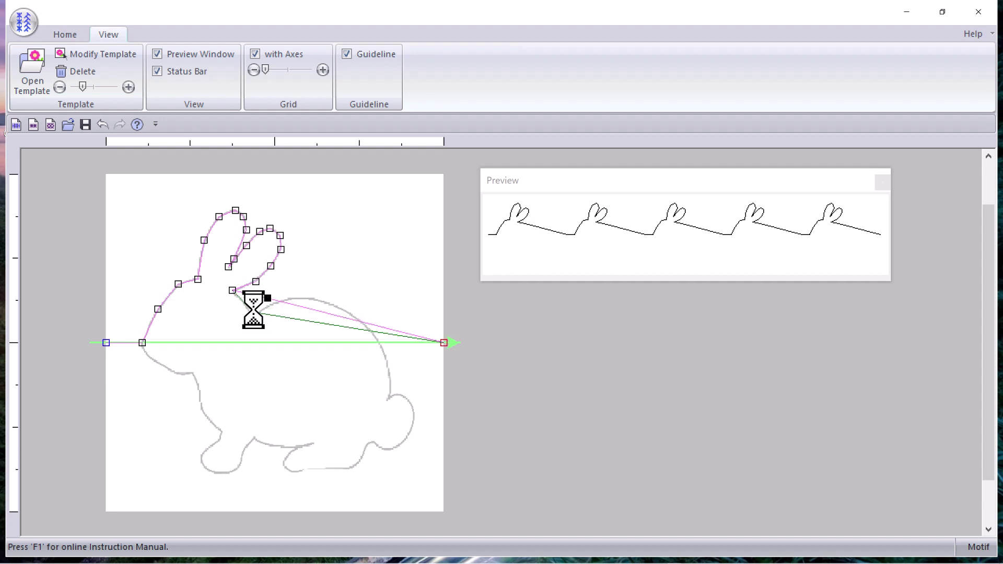
Trace the rabbit's neck and the curve of its back with points down to the base line.
{"action": "left_click", "coordinate": [239, 299]}
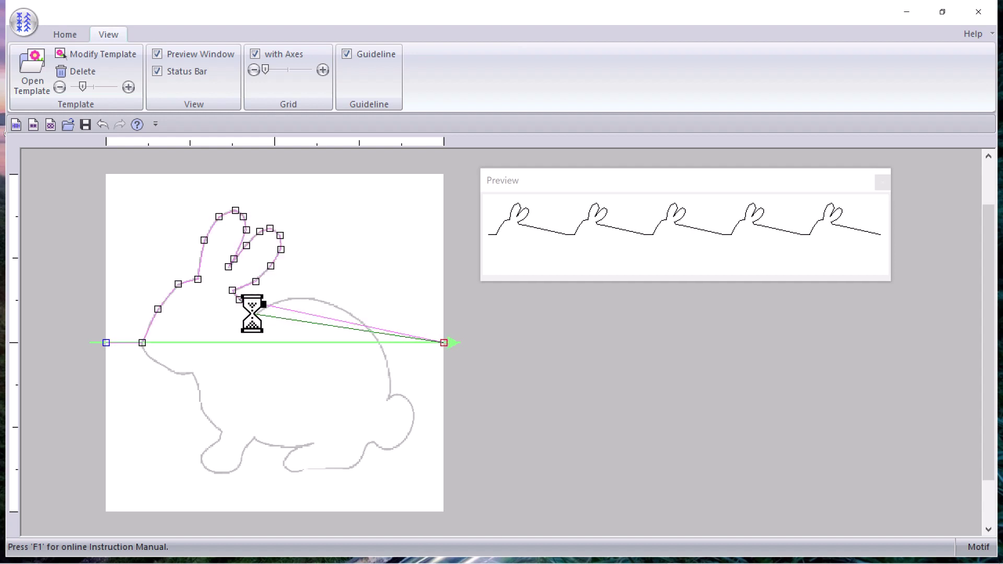
{"action": "left_click", "coordinate": [252, 318]}
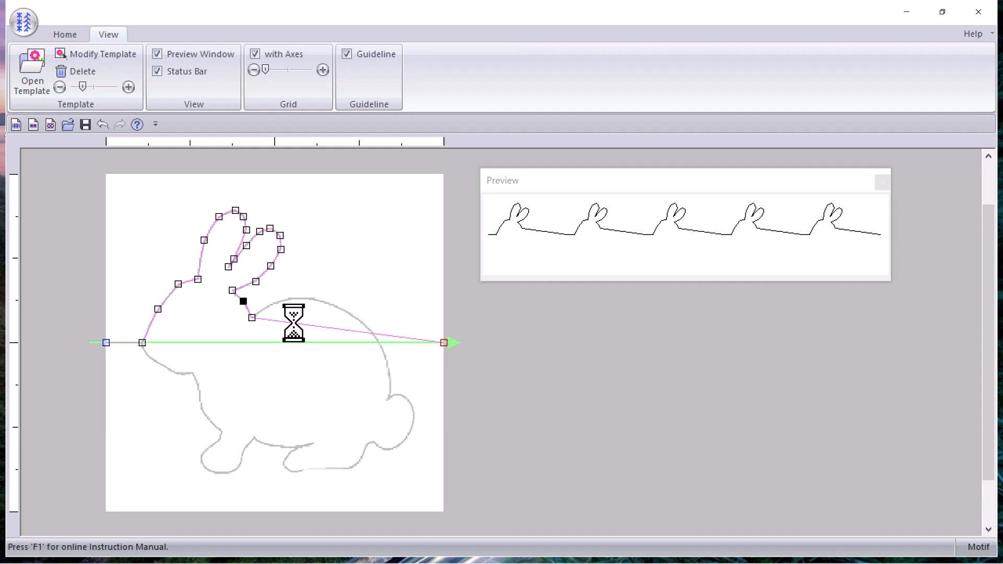
{"action": "left_click", "coordinate": [277, 302]}
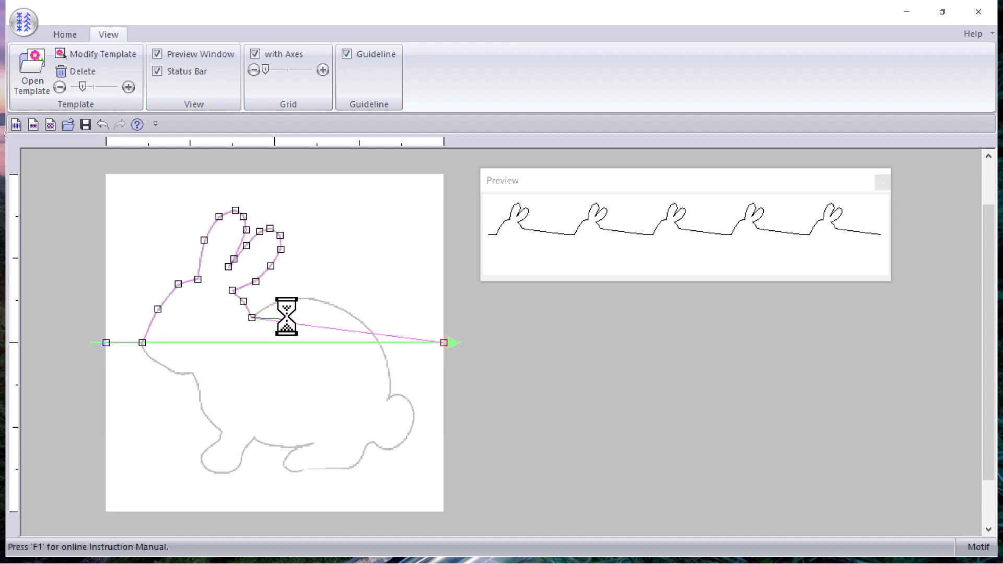
{"action": "left_click", "coordinate": [306, 297]}
{"action": "left_click", "coordinate": [333, 303]}
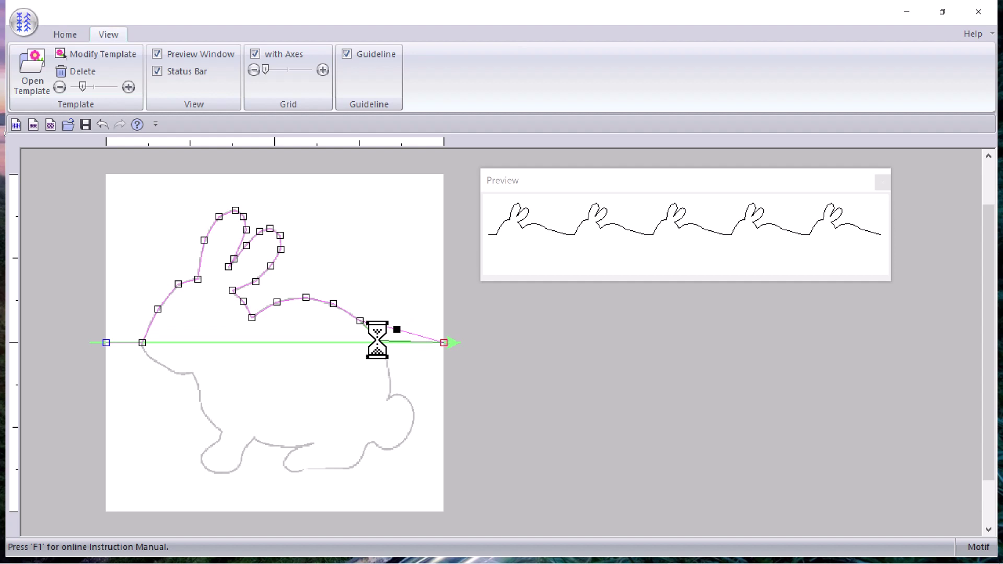
{"action": "left_click", "coordinate": [376, 340]}
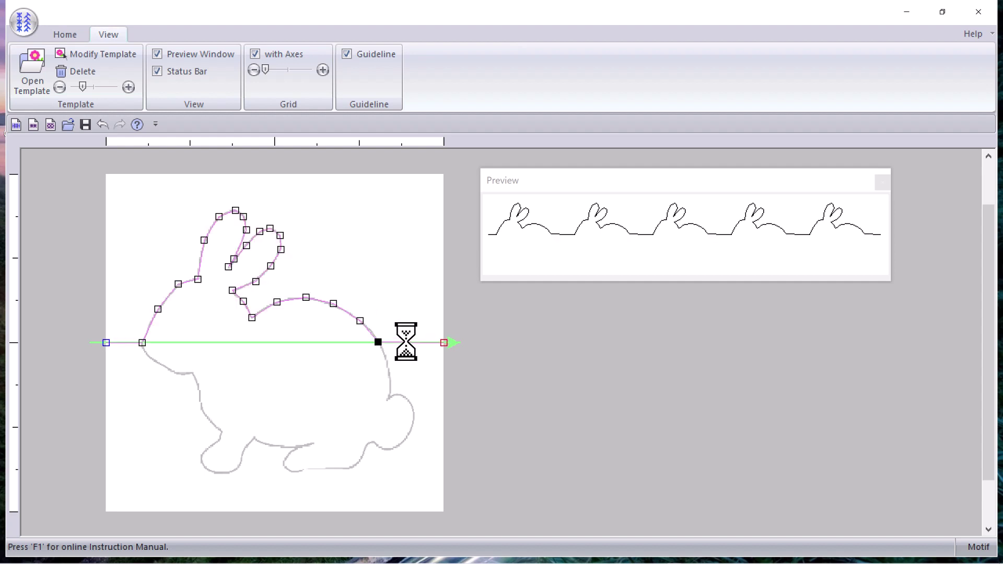
Add points from the rabbit's nose along the chin and throat and down the chest.
{"action": "left_click", "coordinate": [141, 343]}
{"action": "left_click_drag", "start_coordinate": [170, 342], "coordinate": [189, 375]}
{"action": "left_click", "coordinate": [196, 378]}
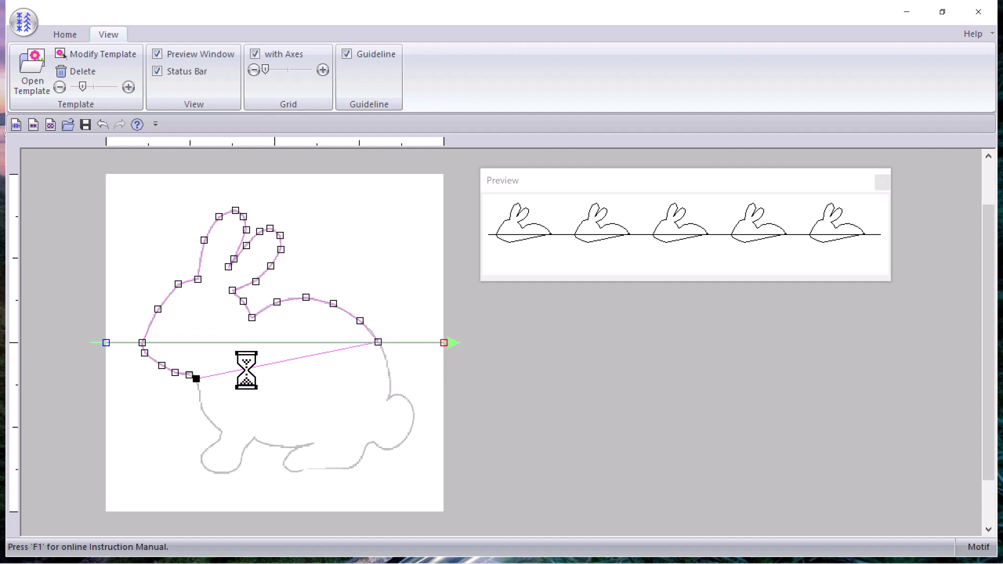
{"action": "left_click", "coordinate": [201, 393]}
{"action": "left_click", "coordinate": [202, 410]}
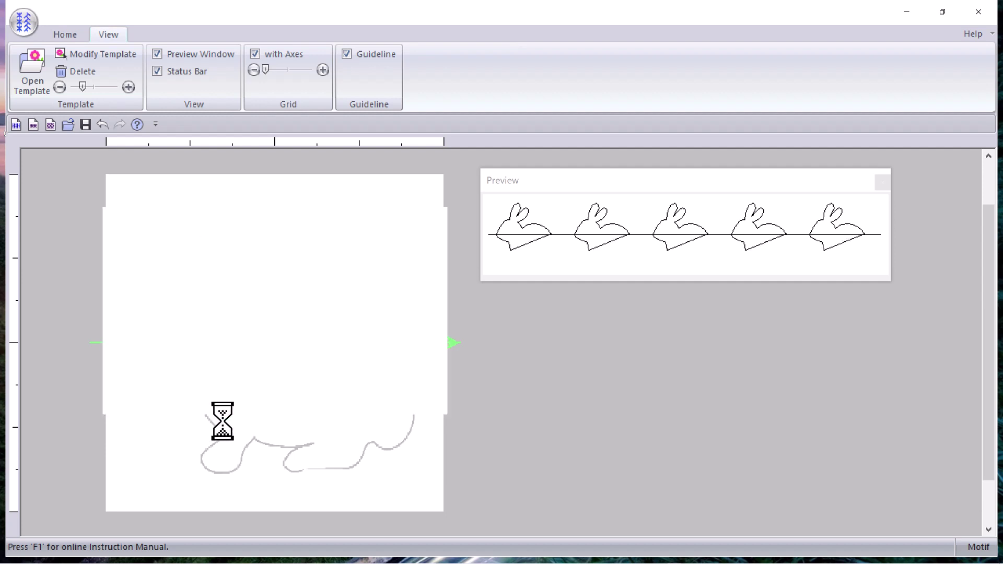
Trace the front leg and around the front paw to the start of the belly, deleting the misplaced point.
{"action": "left_click_drag", "start_coordinate": [252, 413], "coordinate": [201, 453]}
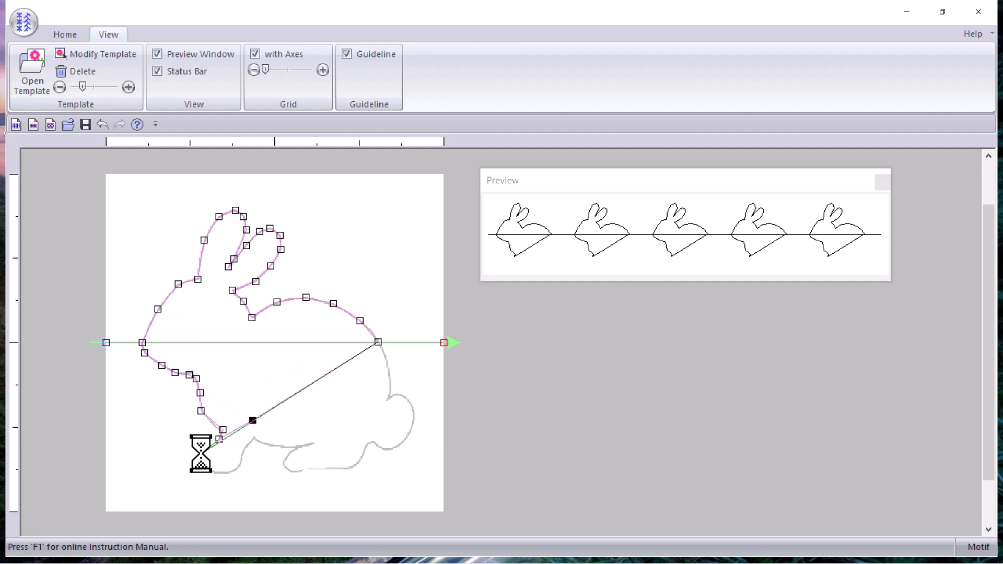
{"action": "left_click", "coordinate": [201, 453]}
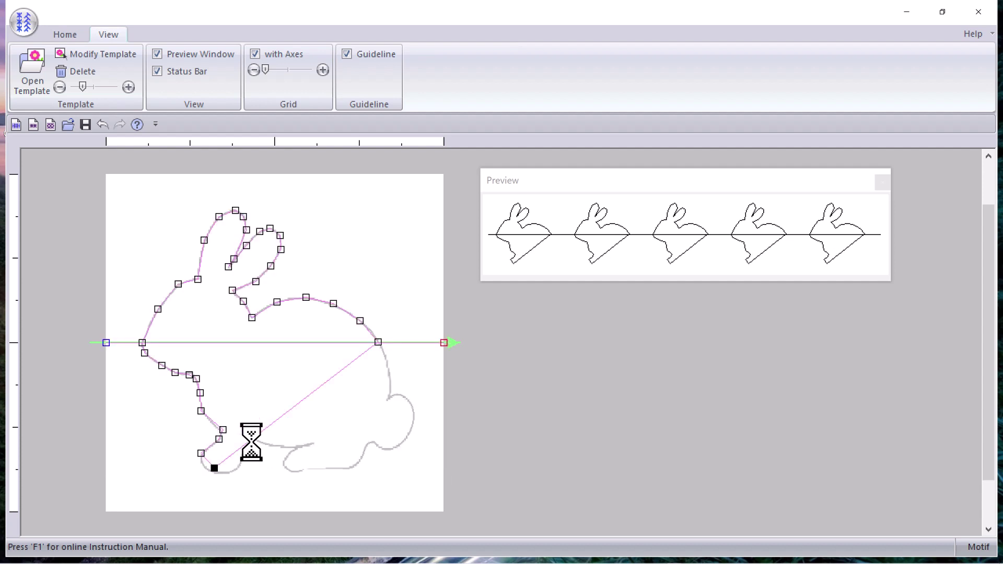
{"action": "left_click_drag", "start_coordinate": [213, 467], "coordinate": [229, 473]}
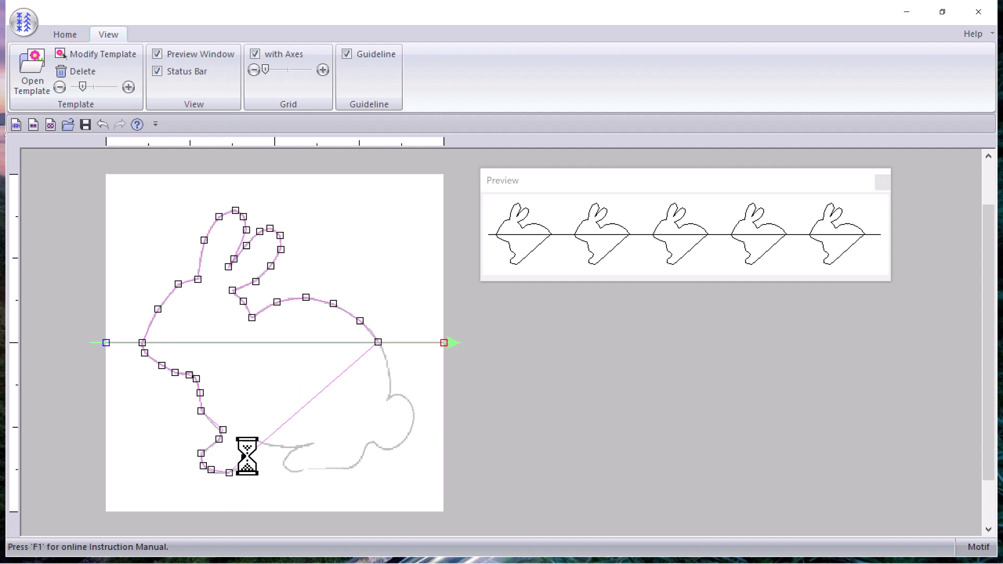
{"action": "right_click", "coordinate": [241, 462]}
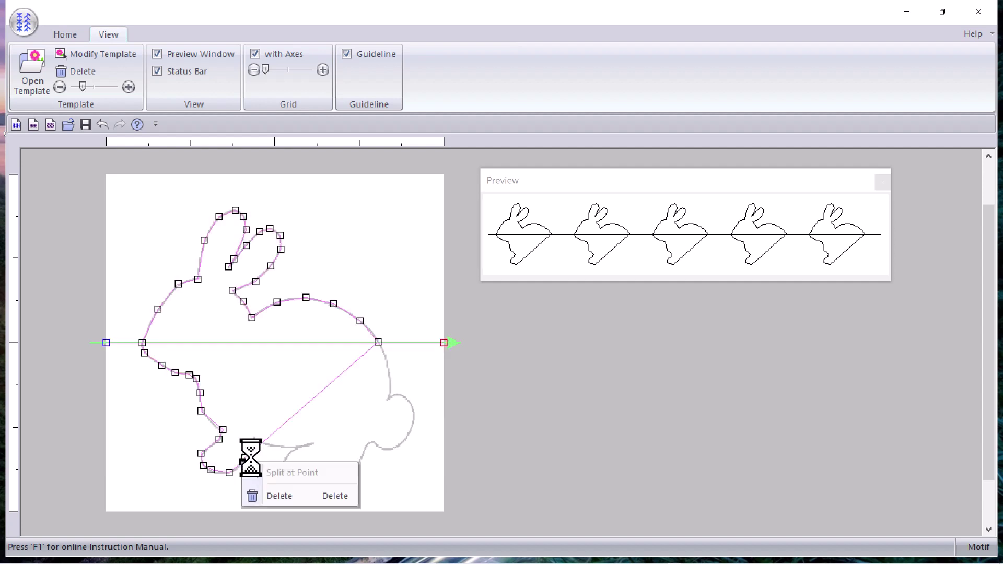
{"action": "left_click", "coordinate": [266, 495]}
{"action": "left_click", "coordinate": [240, 466]}
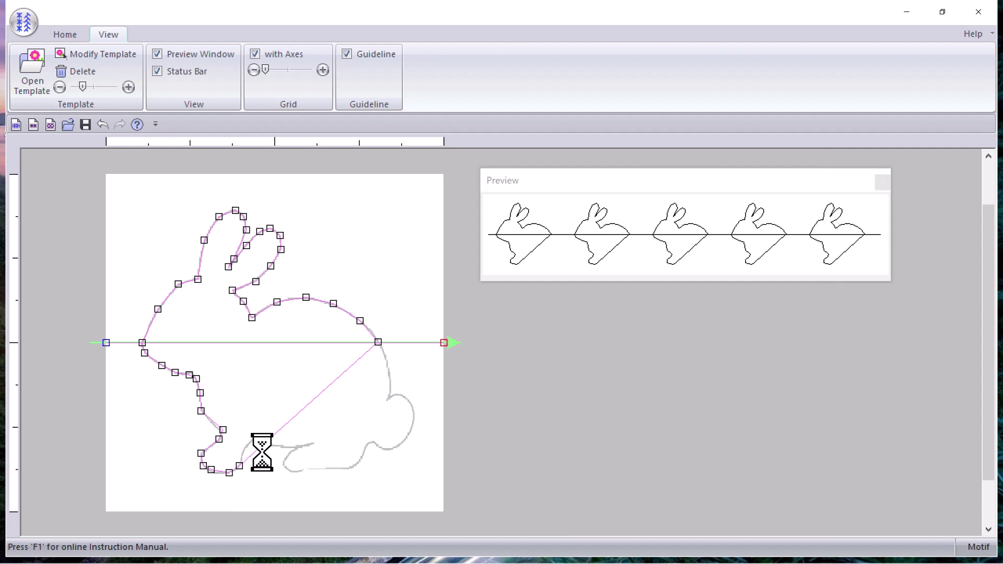
{"action": "left_click", "coordinate": [244, 448]}
{"action": "left_click", "coordinate": [255, 439]}
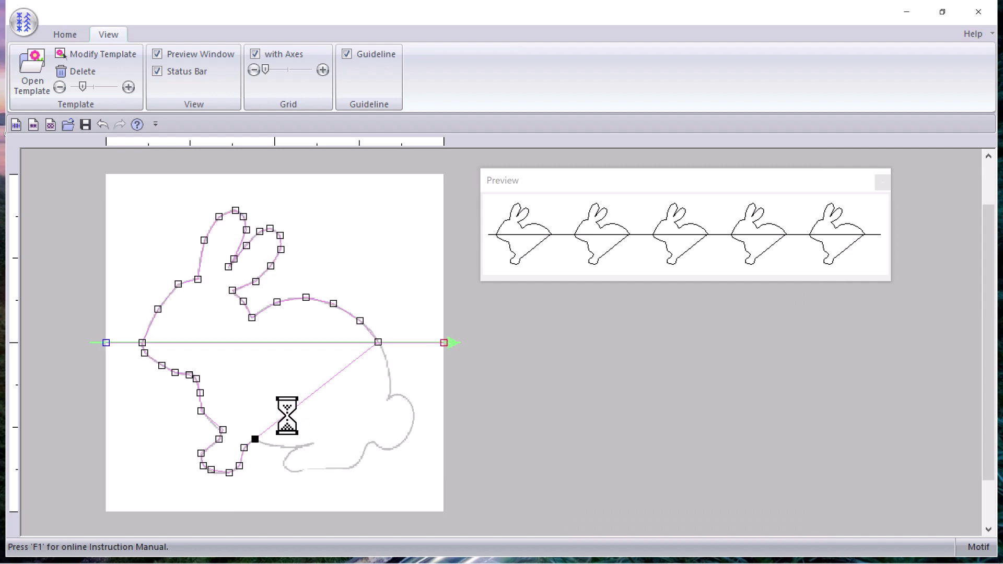
Trace the belly and the hind leg crease with points, then around the toes and along the sole of the hind foot.
{"action": "left_click_drag", "start_coordinate": [279, 419], "coordinate": [276, 447]}
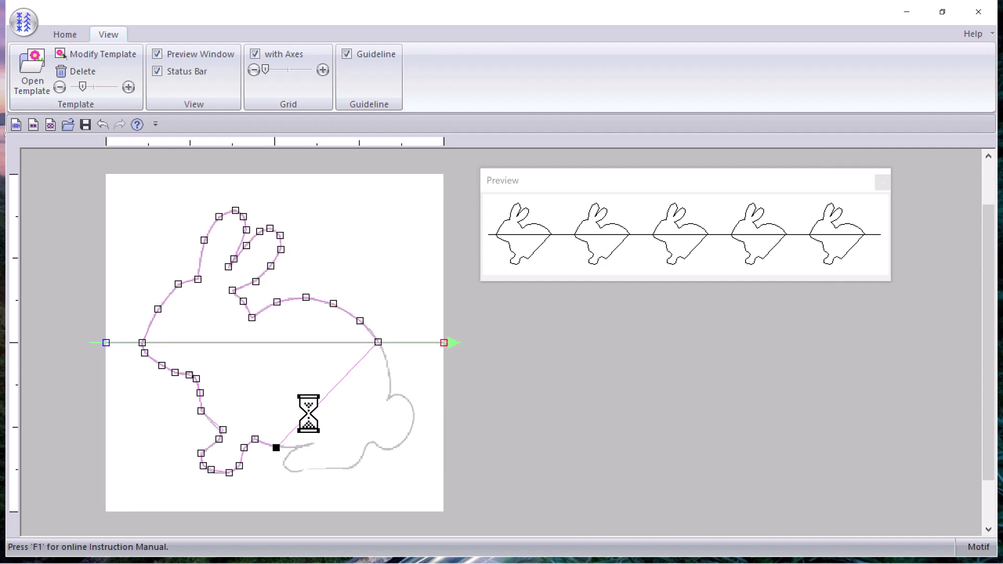
{"action": "left_click_drag", "start_coordinate": [309, 414], "coordinate": [297, 449]}
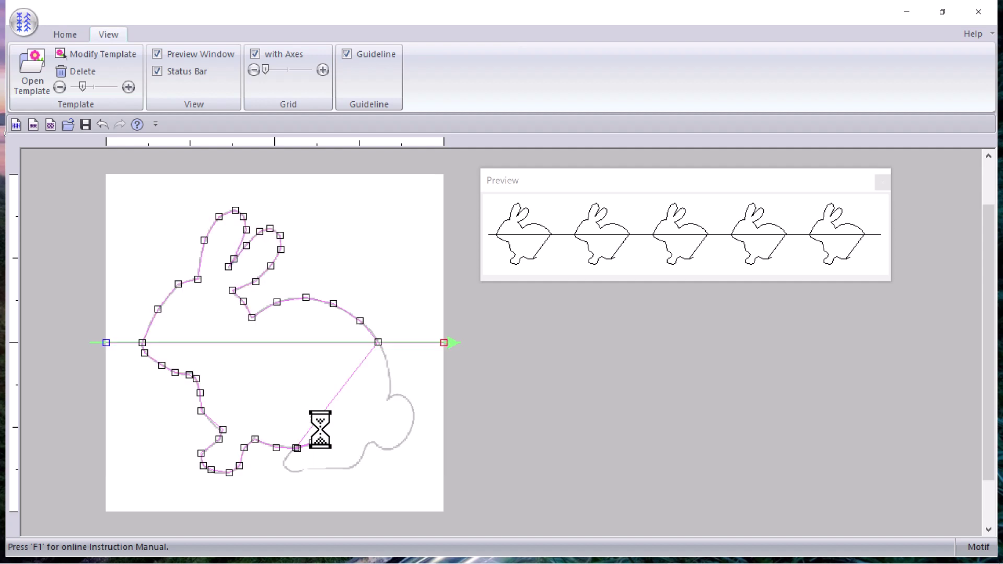
{"action": "left_click_drag", "start_coordinate": [316, 421], "coordinate": [303, 471]}
{"action": "left_click", "coordinate": [421, 507]}
{"action": "left_click", "coordinate": [331, 469]}
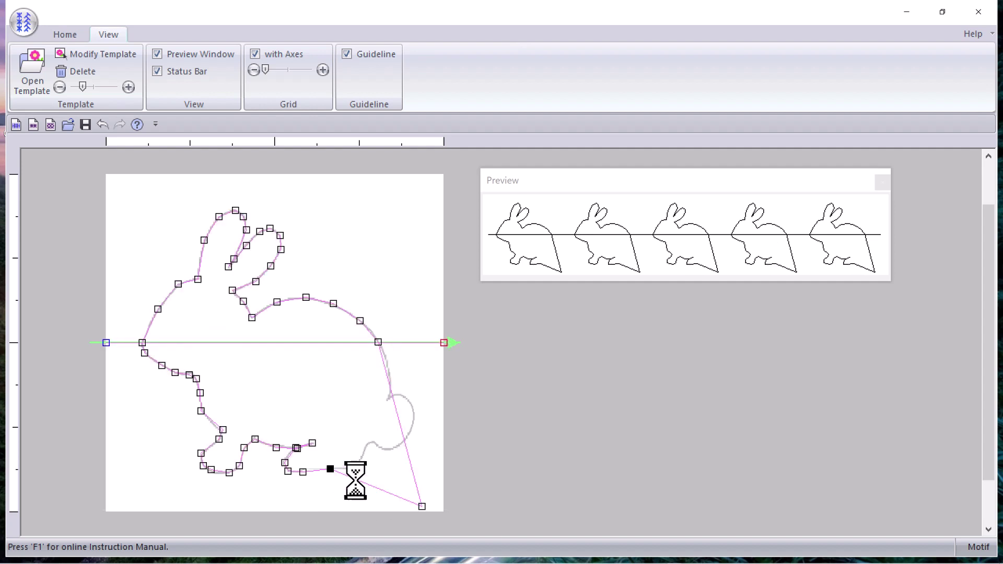
{"action": "left_click", "coordinate": [351, 468]}
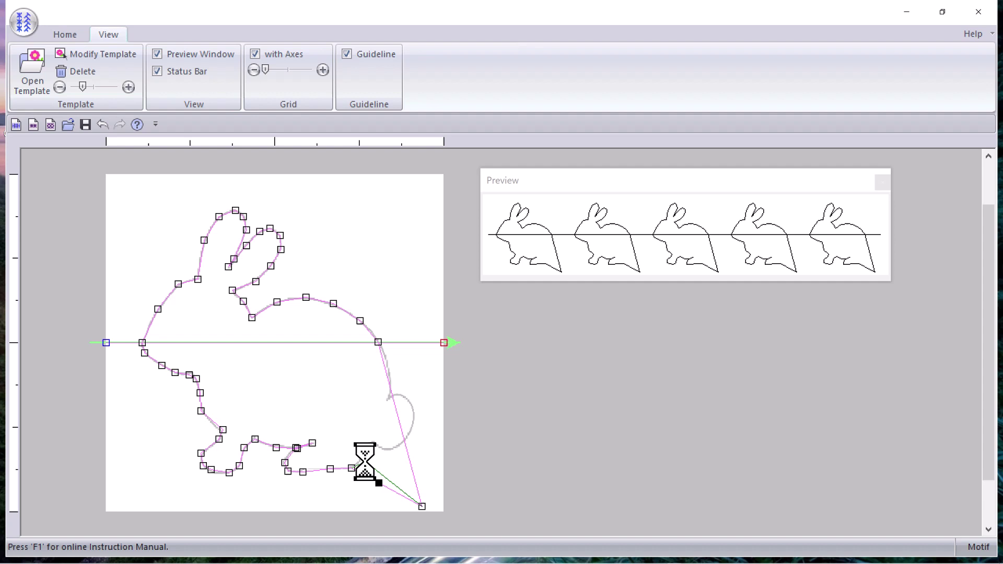
Trace the heel of the hind foot and the underside of the tail, moving the stray corner point onto the tail.
{"action": "left_click", "coordinate": [386, 479]}
{"action": "mouse_move", "coordinate": [370, 442]}
{"action": "left_mouse_down"}
{"action": "mouse_move", "coordinate": [385, 462]}
{"action": "mouse_move", "coordinate": [375, 443]}
{"action": "left_mouse_up"}
{"action": "left_click", "coordinate": [387, 451]}
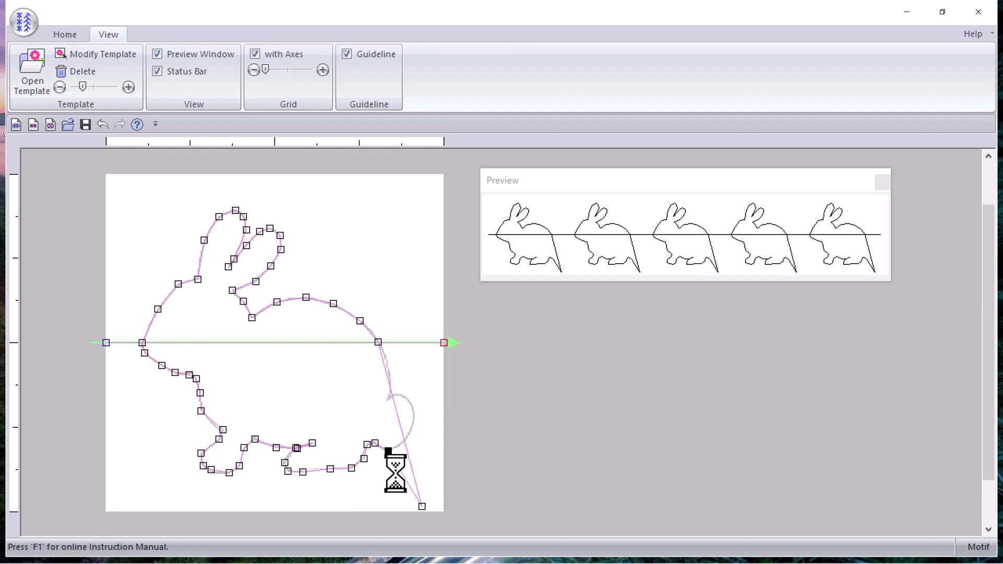
{"action": "left_click_drag", "start_coordinate": [402, 475], "coordinate": [397, 446]}
{"action": "left_click_drag", "start_coordinate": [422, 506], "coordinate": [412, 431]}
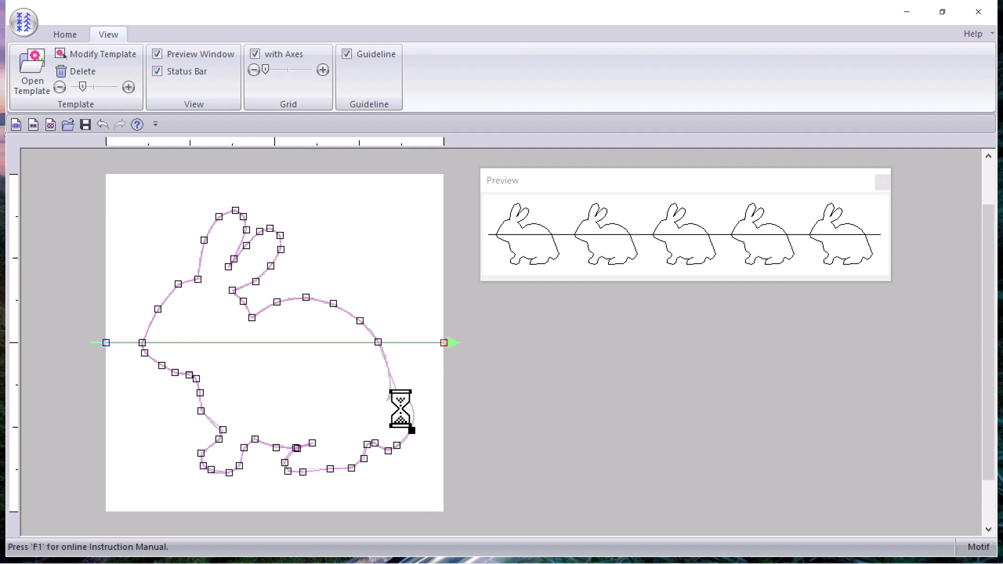
Add points around the top of the tail and along the rump, placing a point where the tail meets the body.
{"action": "left_click", "coordinate": [402, 405]}
{"action": "left_click", "coordinate": [413, 408]}
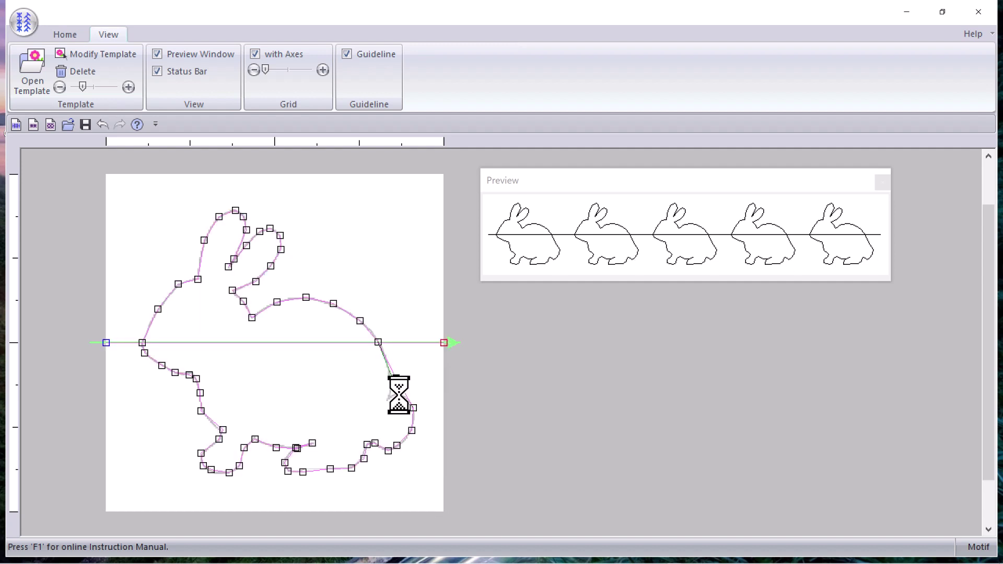
{"action": "left_click", "coordinate": [406, 399]}
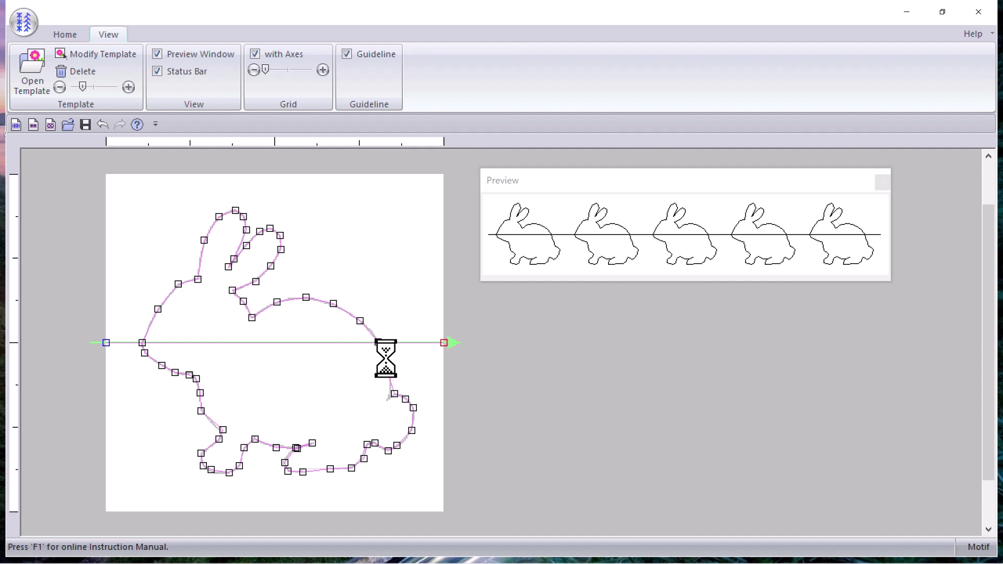
{"action": "left_click", "coordinate": [391, 380]}
{"action": "left_click_drag", "start_coordinate": [394, 395], "coordinate": [388, 395]}
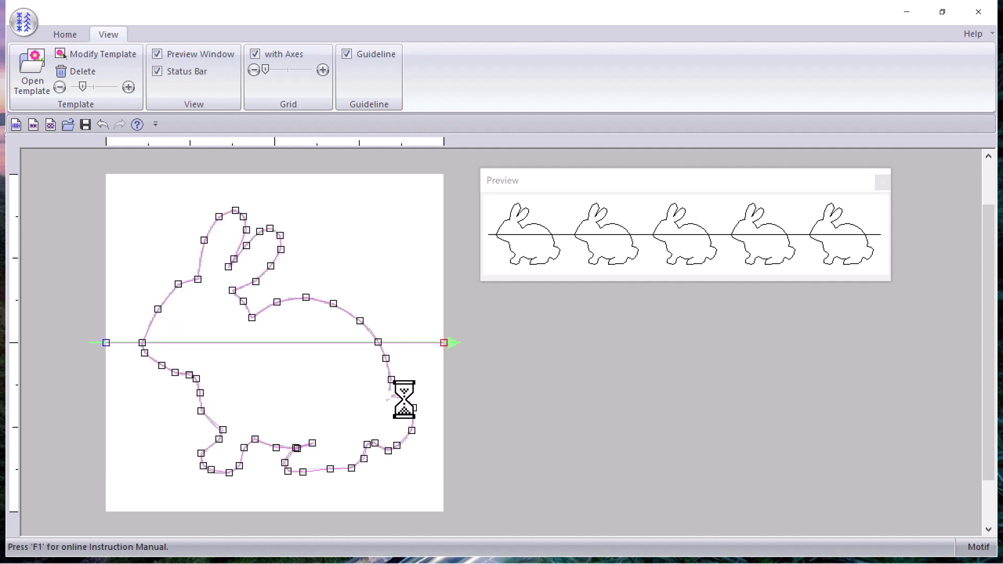
{"action": "left_click", "coordinate": [402, 396]}
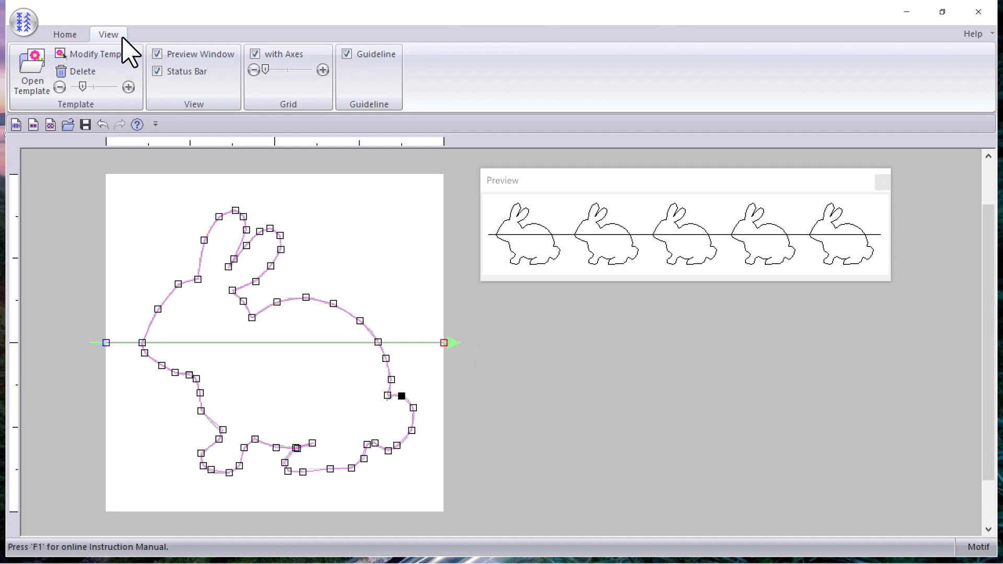
Fine-tune the points on the throat, front leg and front paw so they follow the template outline.
{"action": "left_click", "coordinate": [65, 35]}
{"action": "left_click", "coordinate": [256, 59]}
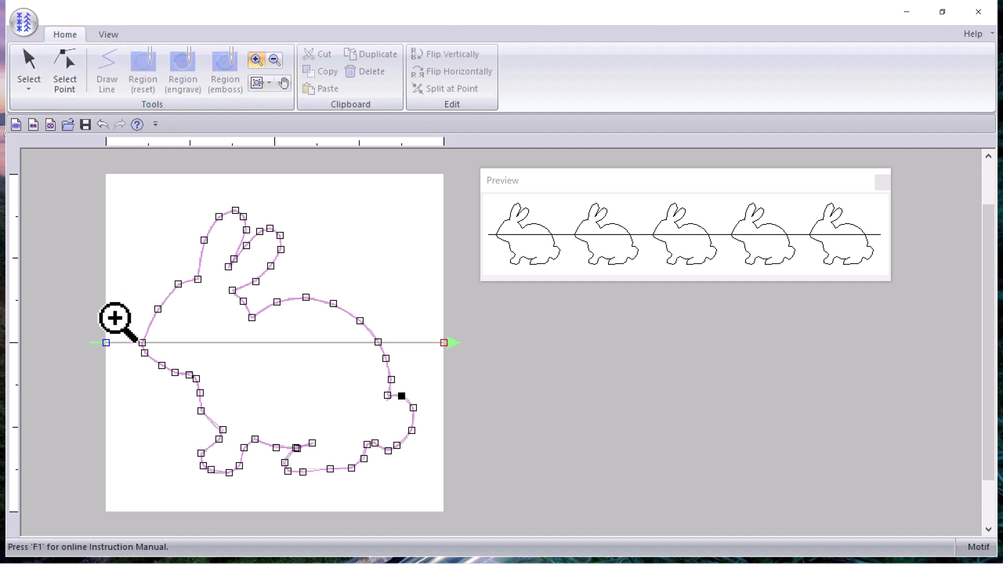
{"action": "left_click_drag", "start_coordinate": [108, 309], "coordinate": [523, 531]}
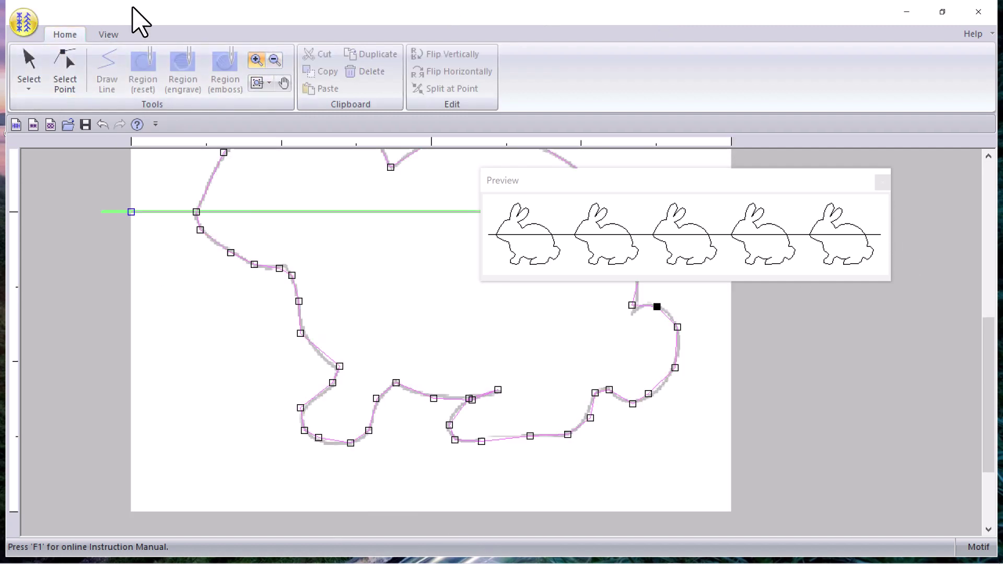
{"action": "left_click", "coordinate": [65, 71]}
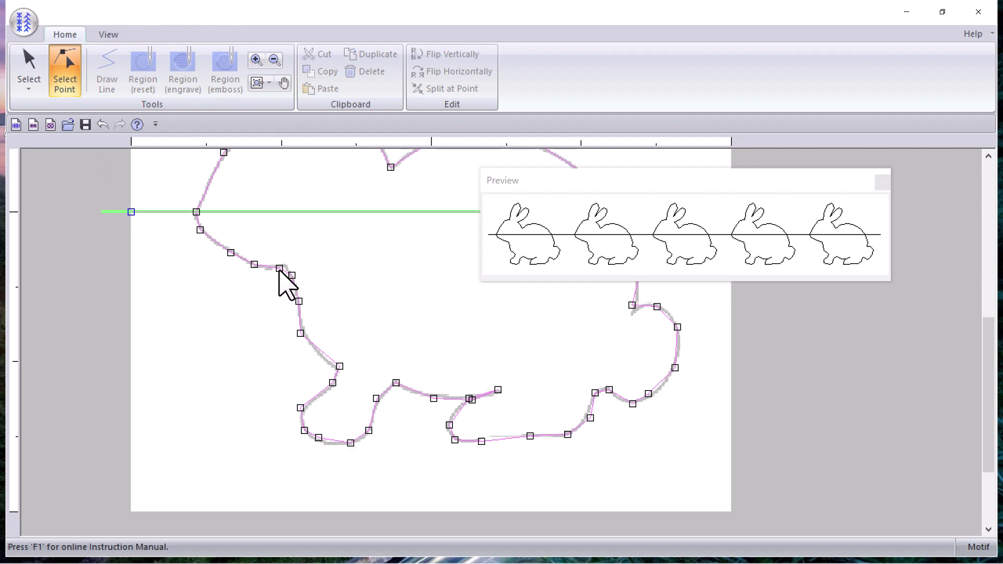
{"action": "left_click_drag", "start_coordinate": [292, 276], "coordinate": [288, 267]}
{"action": "left_click_drag", "start_coordinate": [340, 366], "coordinate": [339, 371]}
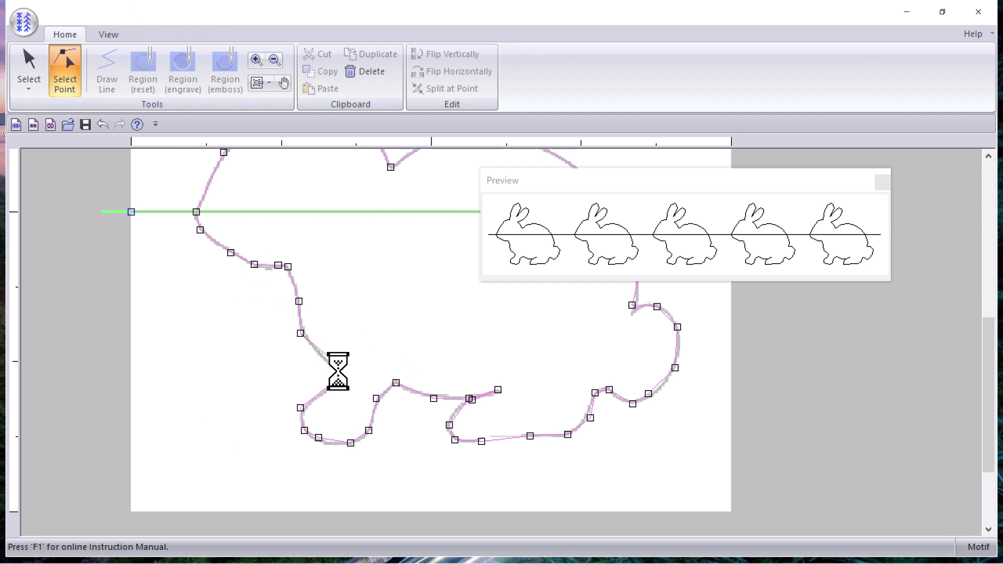
{"action": "left_click", "coordinate": [333, 370]}
{"action": "left_click", "coordinate": [331, 442]}
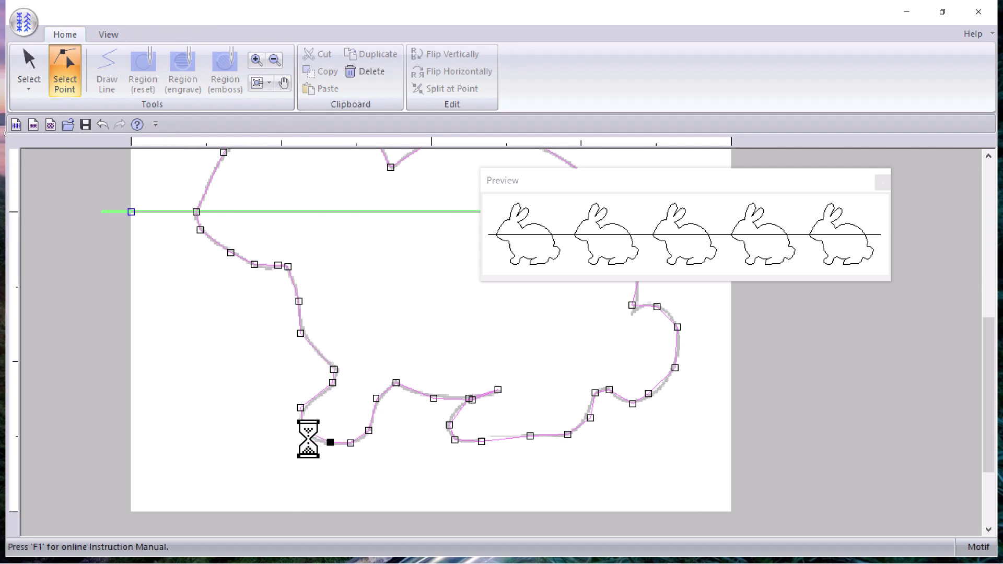
{"action": "left_click", "coordinate": [302, 409]}
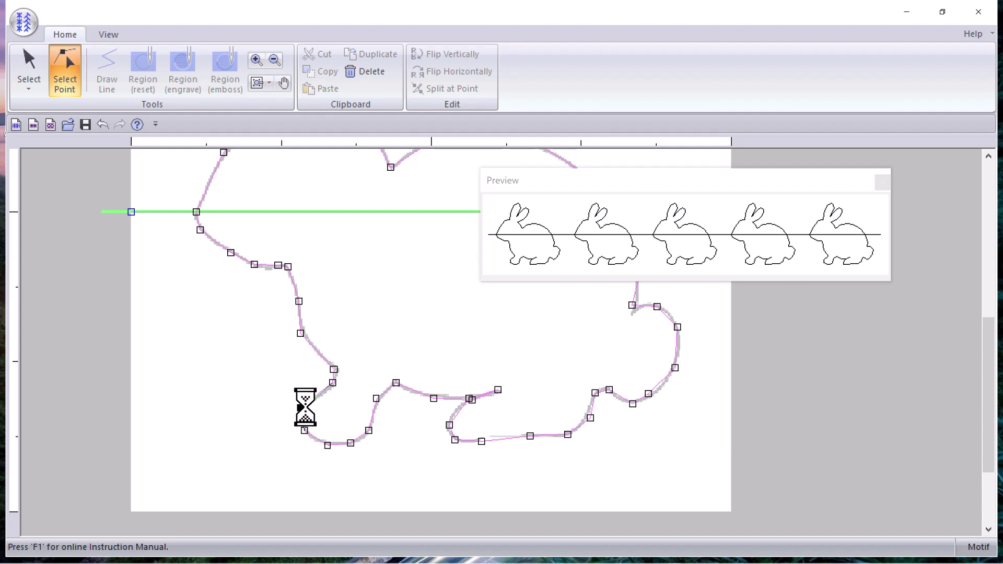
{"action": "left_click", "coordinate": [340, 370]}
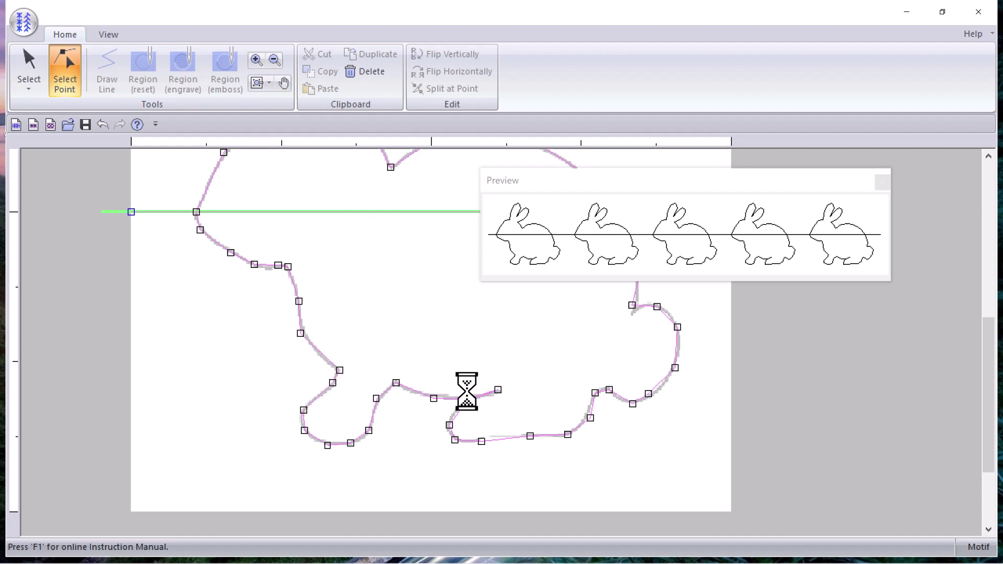
Align the doubled hind leg crease point and refine the points along the hind foot and tail against the template.
{"action": "left_click", "coordinate": [470, 398]}
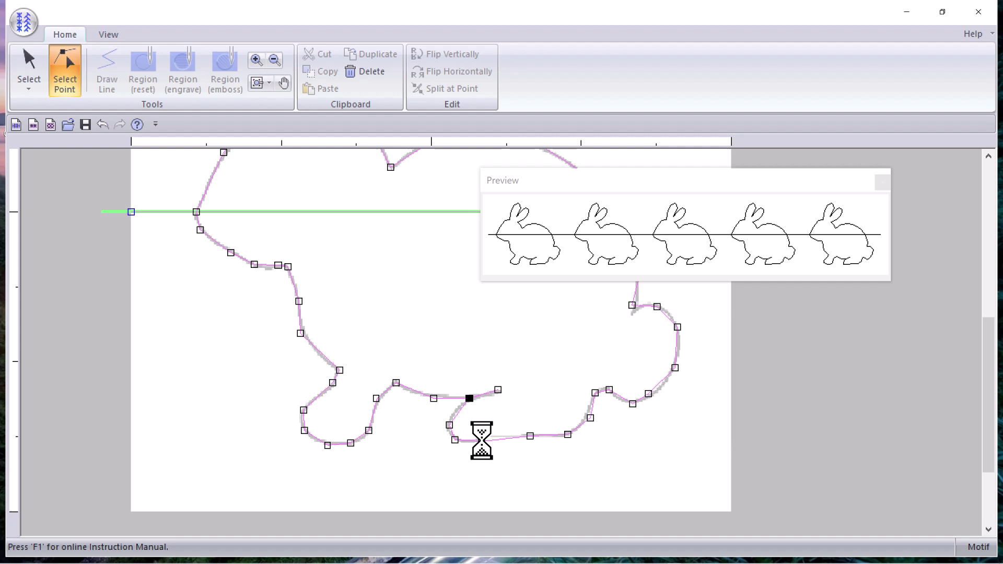
{"action": "left_click", "coordinate": [481, 441]}
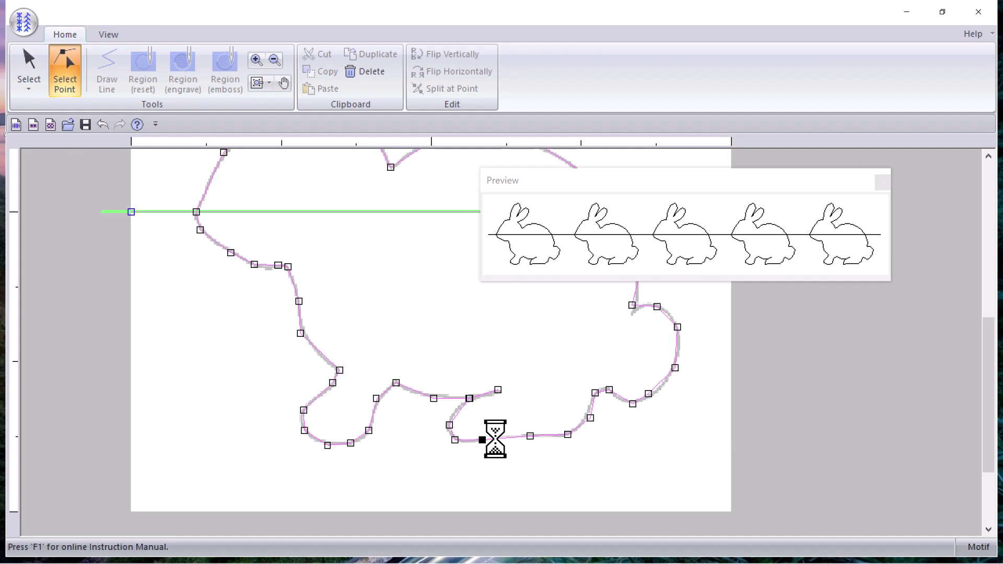
{"action": "left_click", "coordinate": [648, 391]}
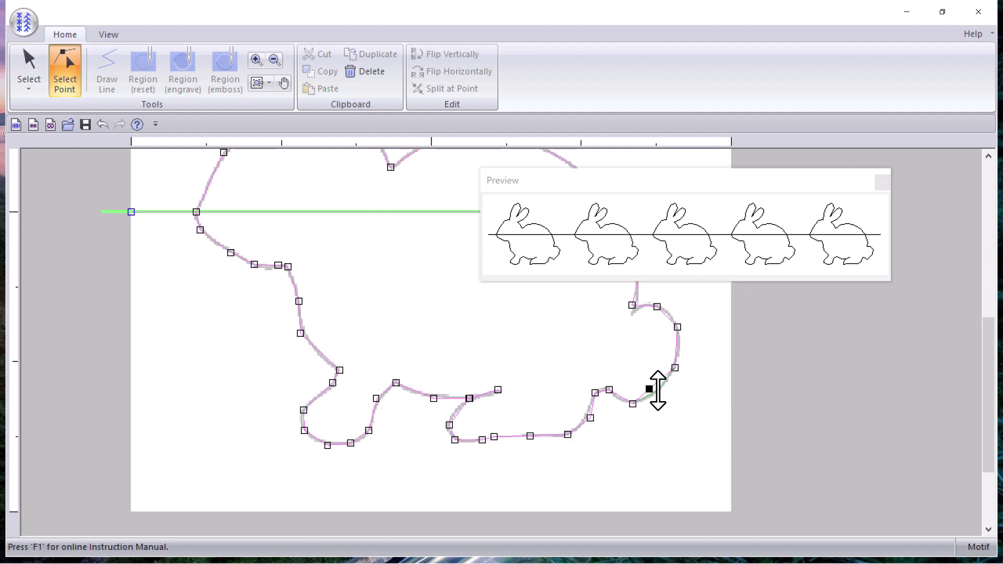
{"action": "left_click_drag", "start_coordinate": [658, 391], "coordinate": [658, 391]}
{"action": "left_click", "coordinate": [666, 310]}
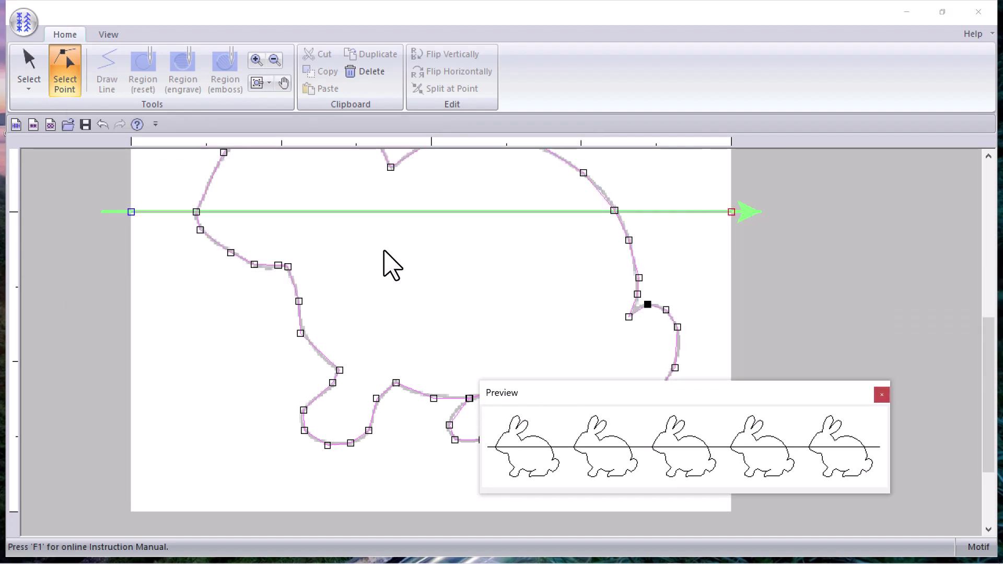
Begin retracing the lower outline with new points from the nose along the chin and throat to the top of the chest.
{"action": "left_click", "coordinate": [284, 83]}
{"action": "scroll", "coordinate": [459, 218], "scroll_direction": "up", "scroll_amount": 5}
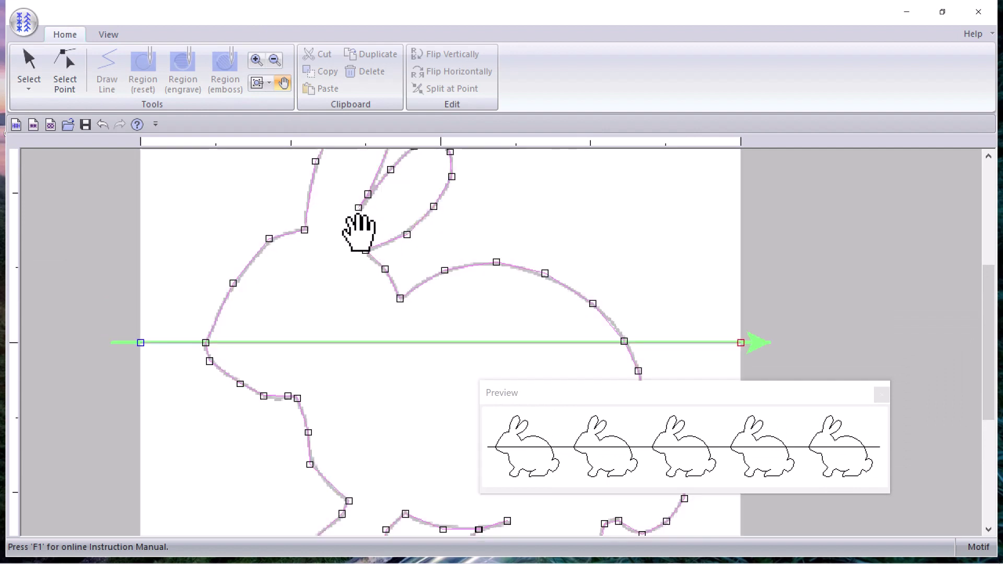
{"action": "left_click_drag", "start_coordinate": [360, 234], "coordinate": [349, 321]}
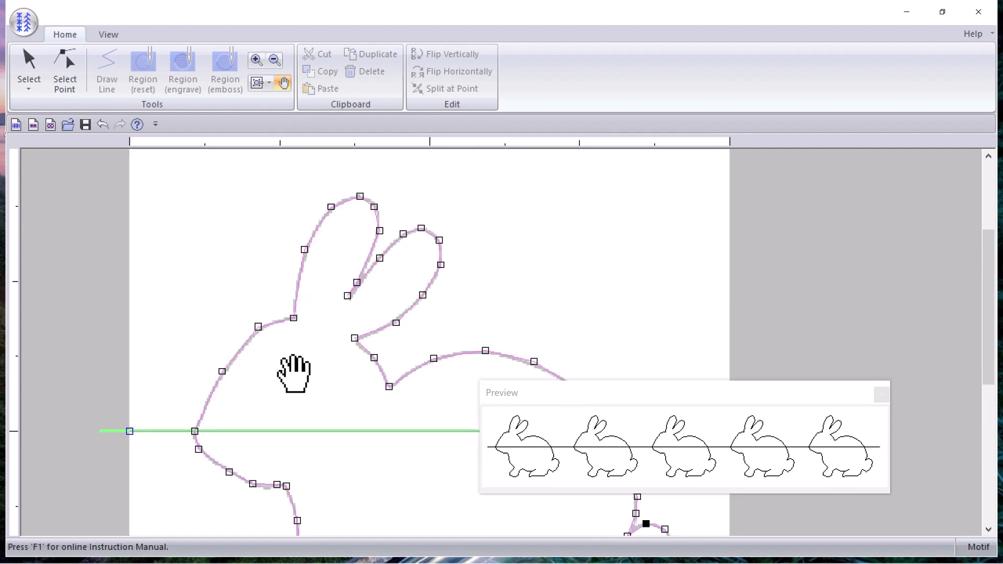
{"action": "left_click_drag", "start_coordinate": [294, 374], "coordinate": [280, 177]}
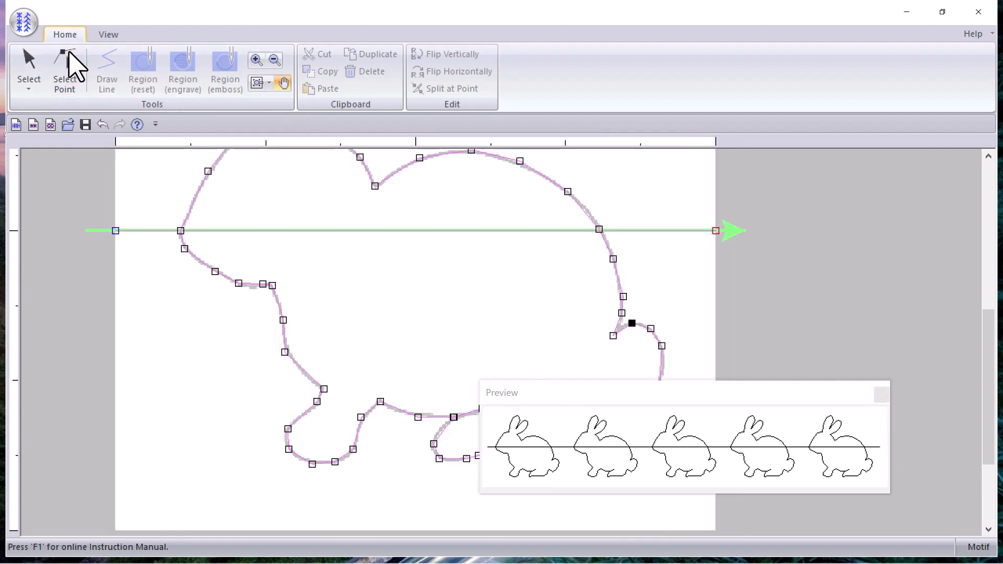
{"action": "left_click", "coordinate": [68, 53]}
{"action": "left_click_drag", "start_coordinate": [200, 230], "coordinate": [184, 247]}
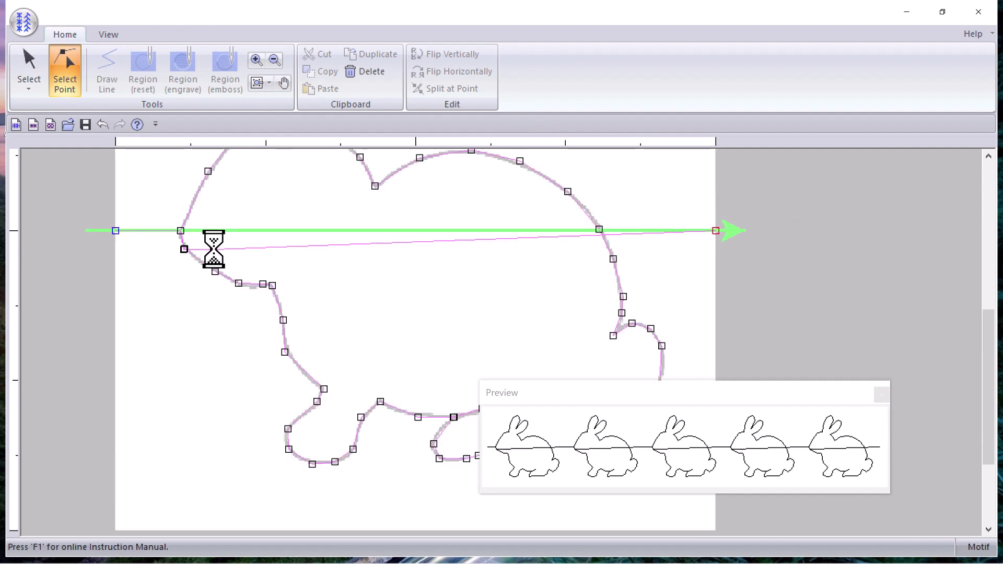
{"action": "left_click", "coordinate": [215, 270]}
{"action": "left_click_drag", "start_coordinate": [246, 267], "coordinate": [265, 280]}
{"action": "left_click", "coordinate": [263, 284]}
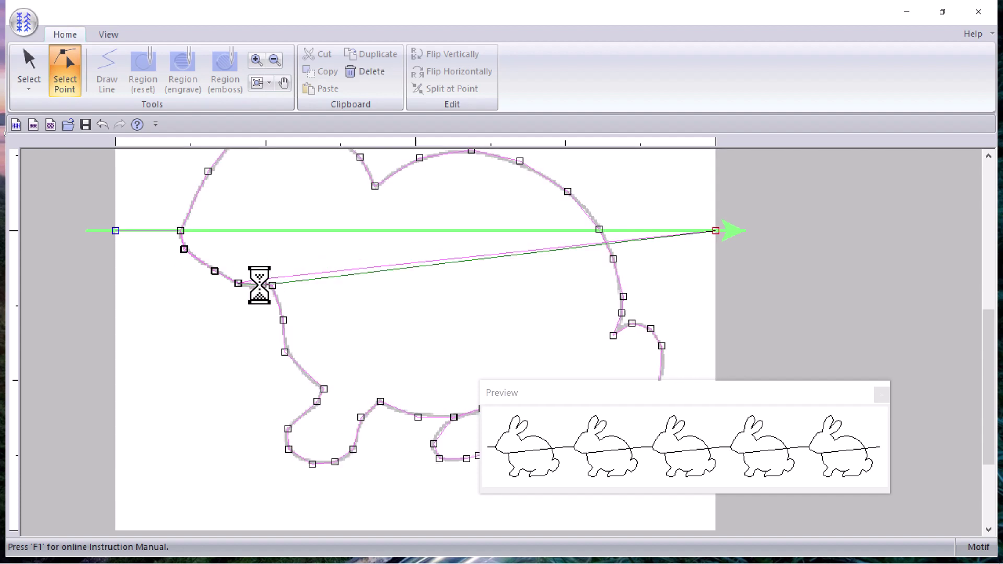
{"action": "left_click", "coordinate": [273, 285]}
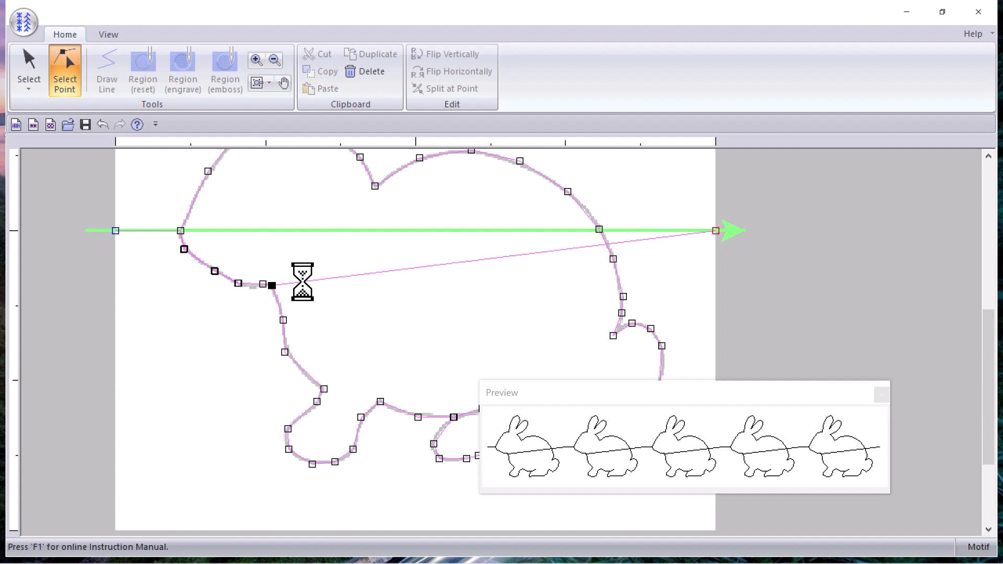
Retrace the chest and upper front leg, and add a point where the green baseline meets the rabbit's rump.
{"action": "left_click", "coordinate": [283, 319]}
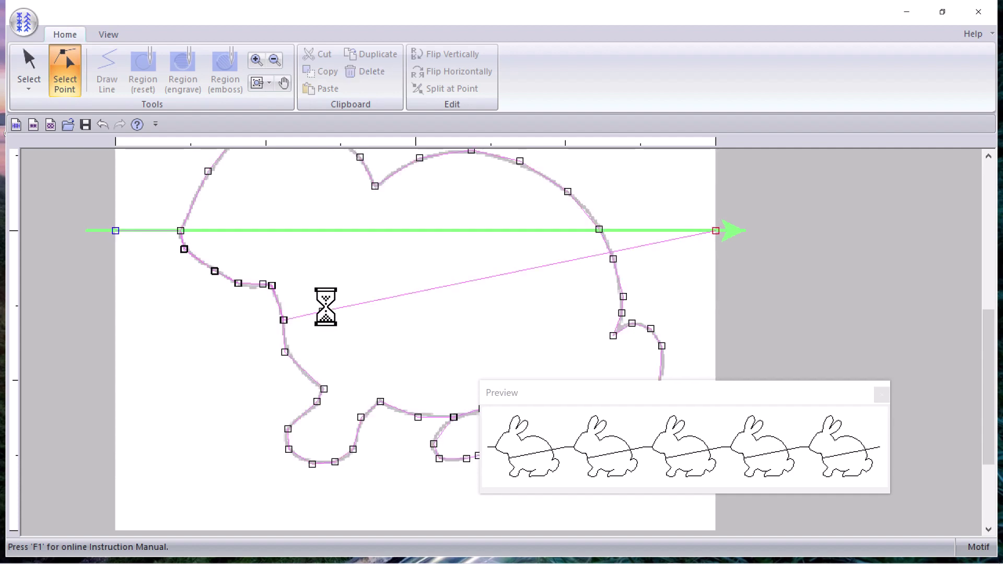
{"action": "left_click_drag", "start_coordinate": [322, 312], "coordinate": [285, 352]}
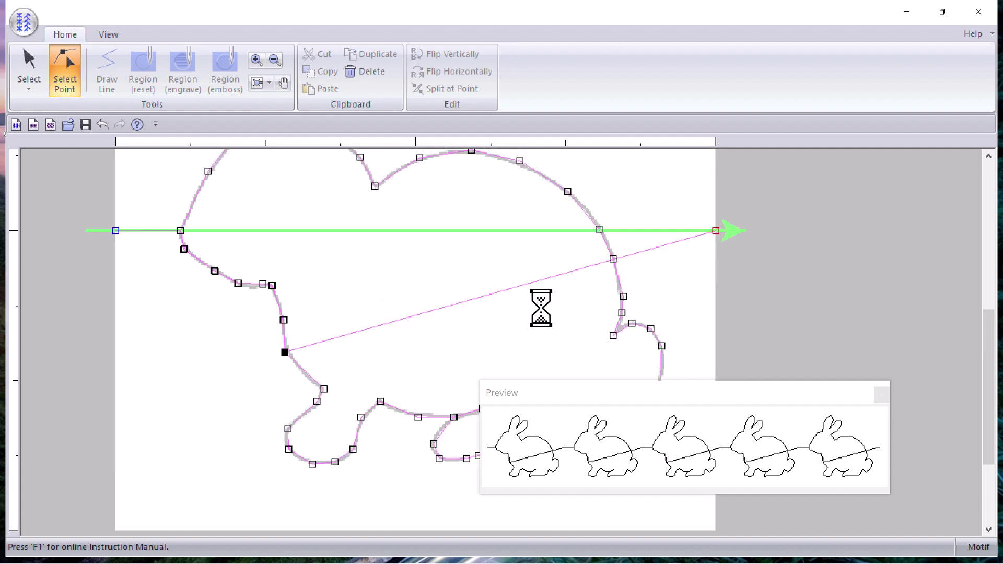
{"action": "left_click", "coordinate": [599, 229]}
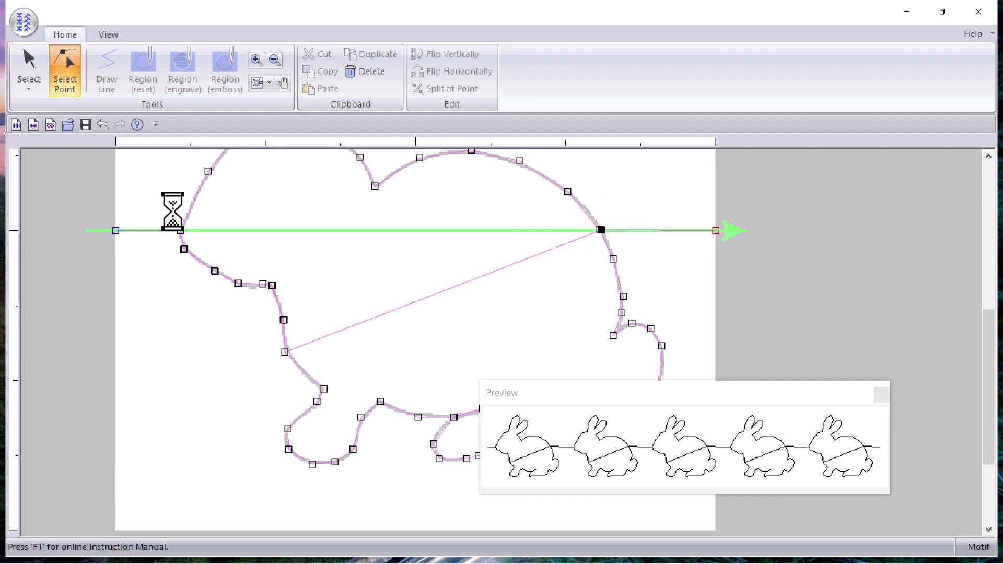
{"action": "left_click", "coordinate": [334, 332]}
{"action": "left_click_drag", "start_coordinate": [333, 333], "coordinate": [325, 389]}
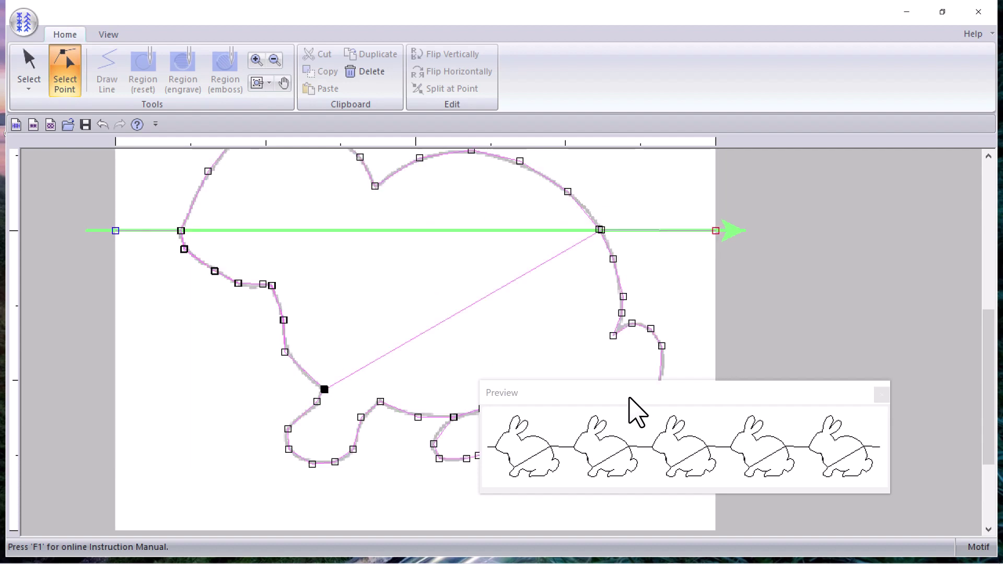
Move the preview window off the rabbit and retrace the front edge of the front paw over its existing points.
{"action": "left_click_drag", "start_coordinate": [629, 396], "coordinate": [225, 152]}
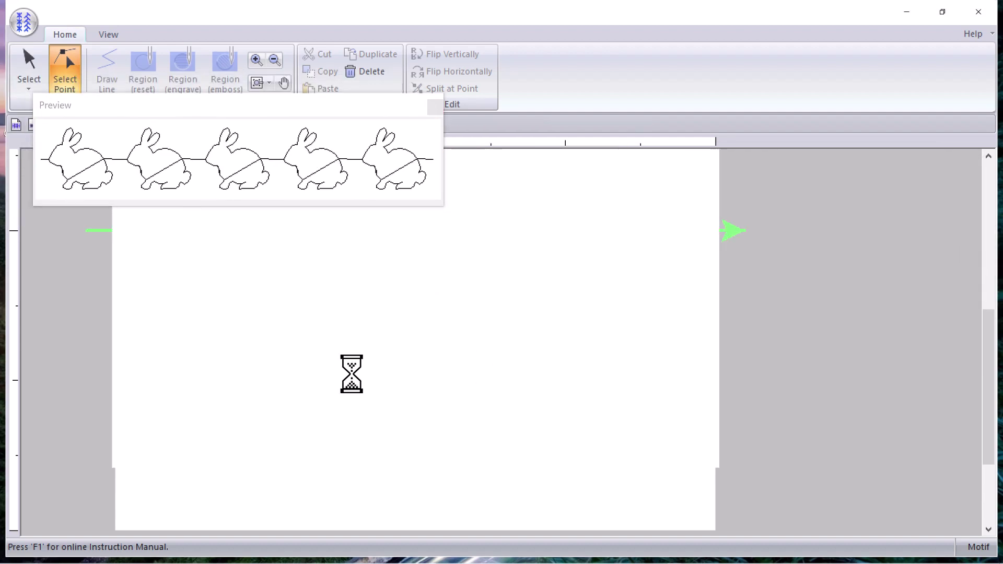
{"action": "left_click_drag", "start_coordinate": [351, 374], "coordinate": [285, 432]}
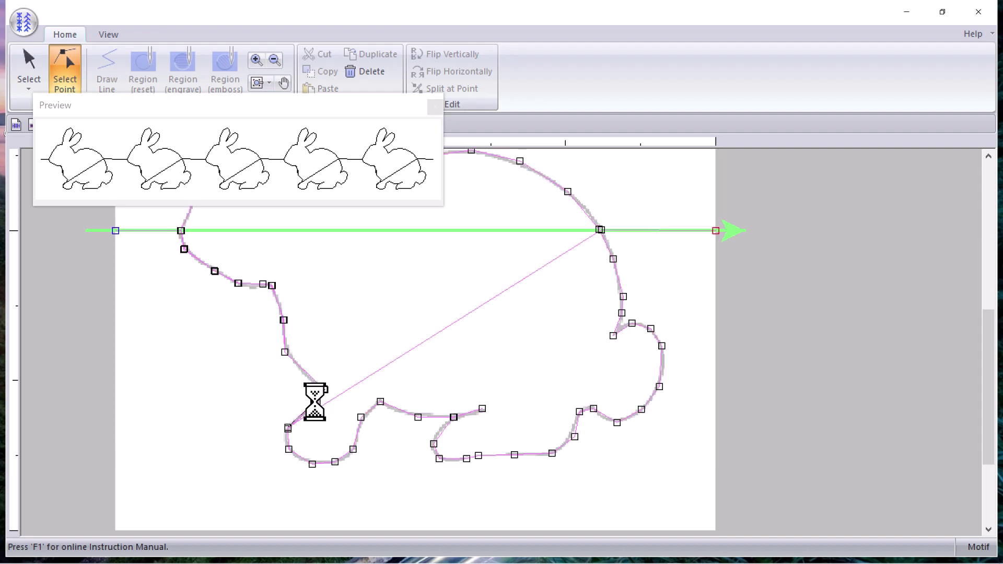
{"action": "left_click_drag", "start_coordinate": [351, 387], "coordinate": [283, 457]}
{"action": "left_click", "coordinate": [352, 386]}
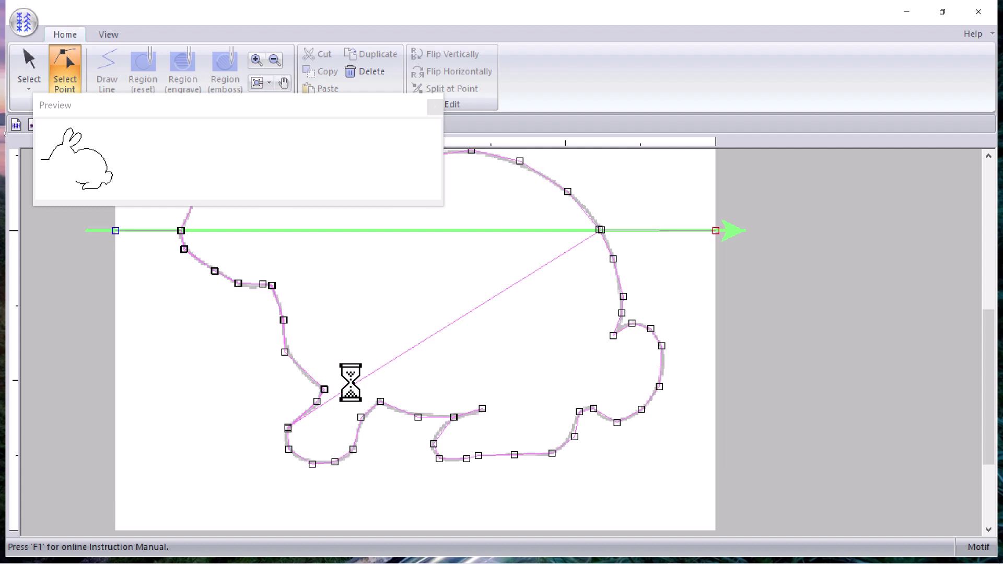
{"action": "left_click", "coordinate": [288, 449]}
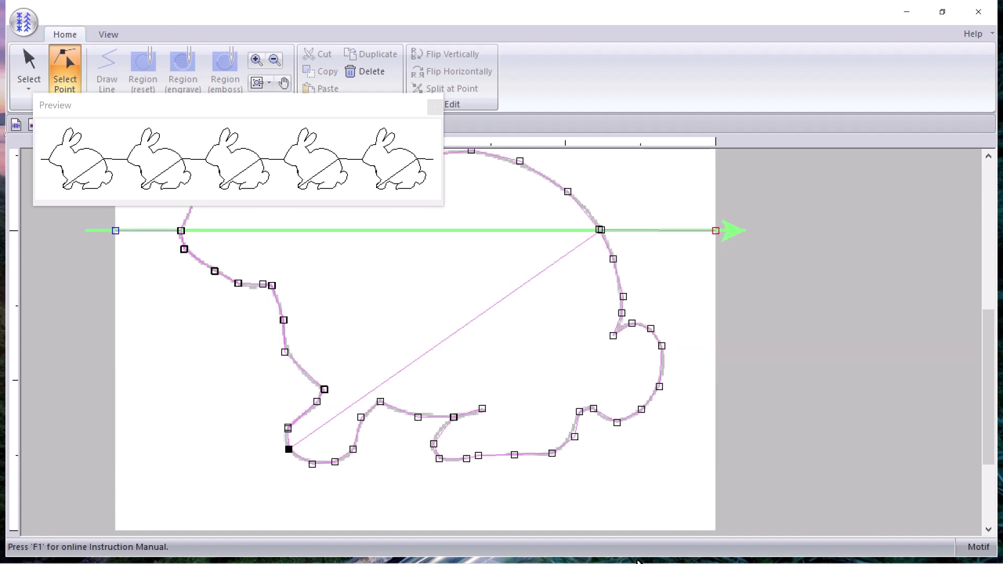
Retrace the front paw's underside, the back of the leg and the belly to the inner end of the hind leg crease.
{"action": "left_click", "coordinate": [317, 432]}
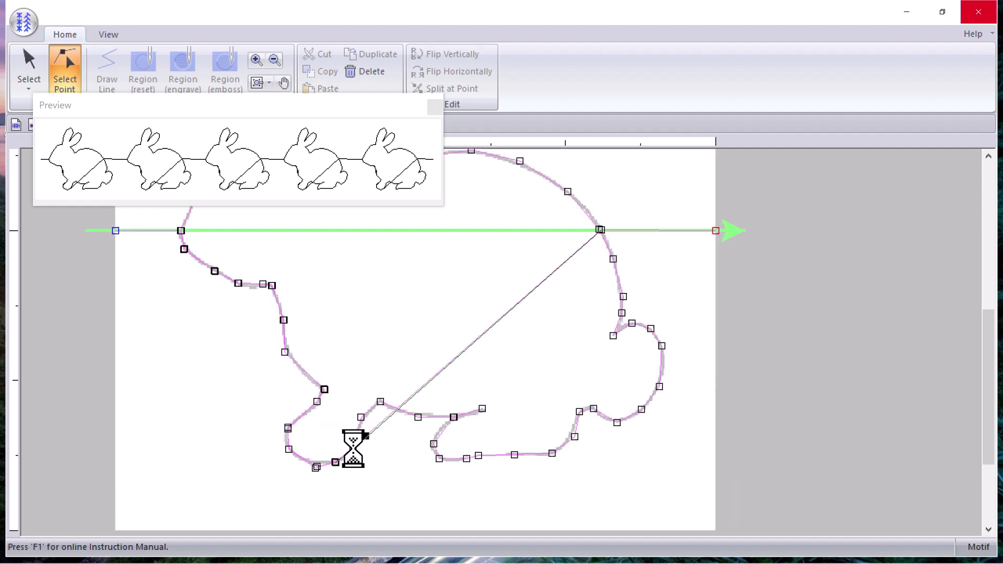
{"action": "left_click_drag", "start_coordinate": [376, 428], "coordinate": [361, 417]}
{"action": "left_click_drag", "start_coordinate": [407, 381], "coordinate": [419, 417]}
{"action": "left_click_drag", "start_coordinate": [450, 383], "coordinate": [482, 409]}
{"action": "mouse_move", "coordinate": [501, 380]}
{"action": "left_mouse_down"}
{"action": "mouse_move", "coordinate": [456, 441]}
{"action": "mouse_move", "coordinate": [491, 372]}
{"action": "left_mouse_up"}
Retrace back along the hind leg crease, around the toes and along the sole to the heel of the hind foot.
{"action": "left_click_drag", "start_coordinate": [434, 444], "coordinate": [454, 427]}
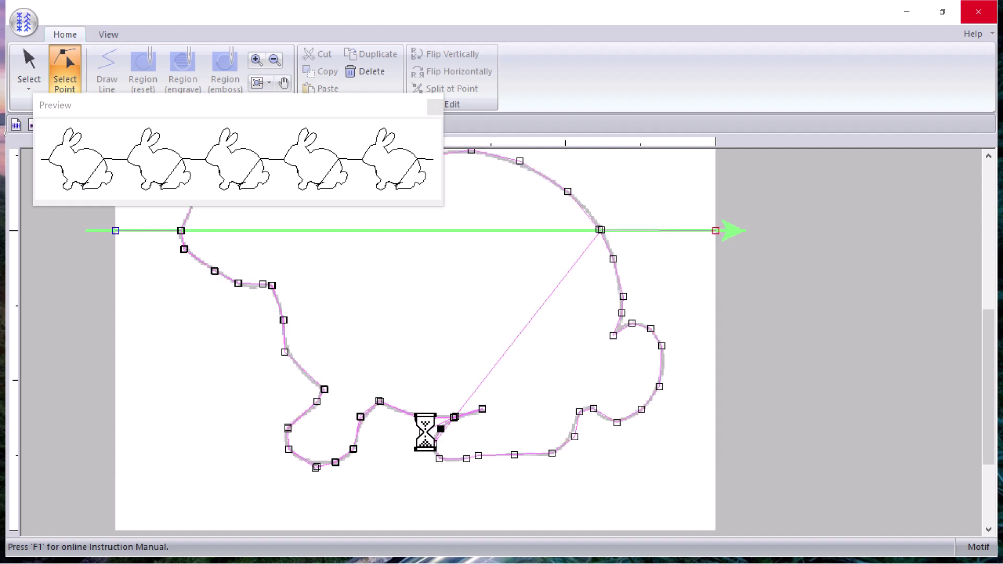
{"action": "mouse_move", "coordinate": [436, 430]}
{"action": "left_mouse_down"}
{"action": "mouse_move", "coordinate": [452, 438]}
{"action": "mouse_move", "coordinate": [444, 426]}
{"action": "left_mouse_up"}
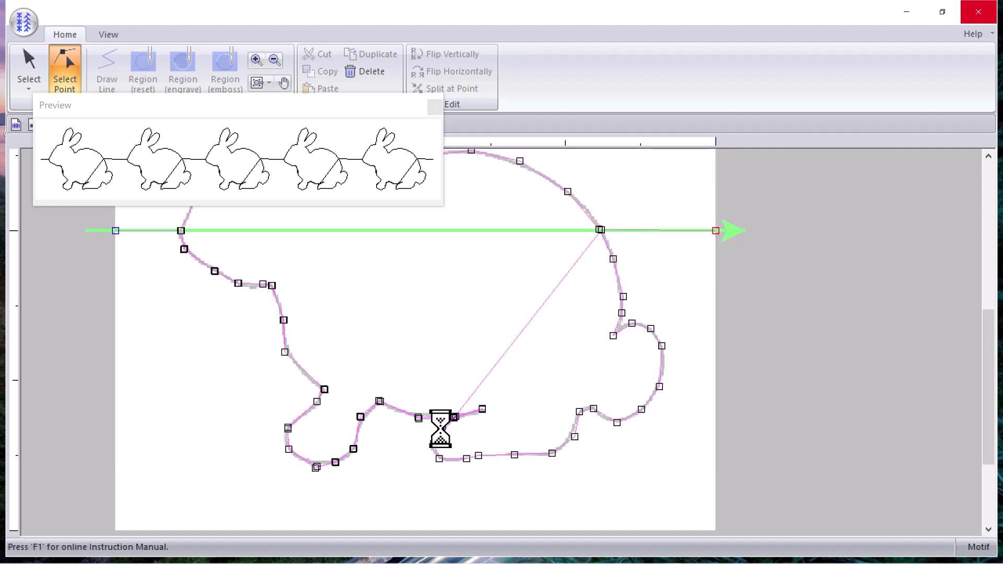
{"action": "left_click_drag", "start_coordinate": [490, 375], "coordinate": [467, 459]}
{"action": "left_click_drag", "start_coordinate": [493, 420], "coordinate": [572, 435]}
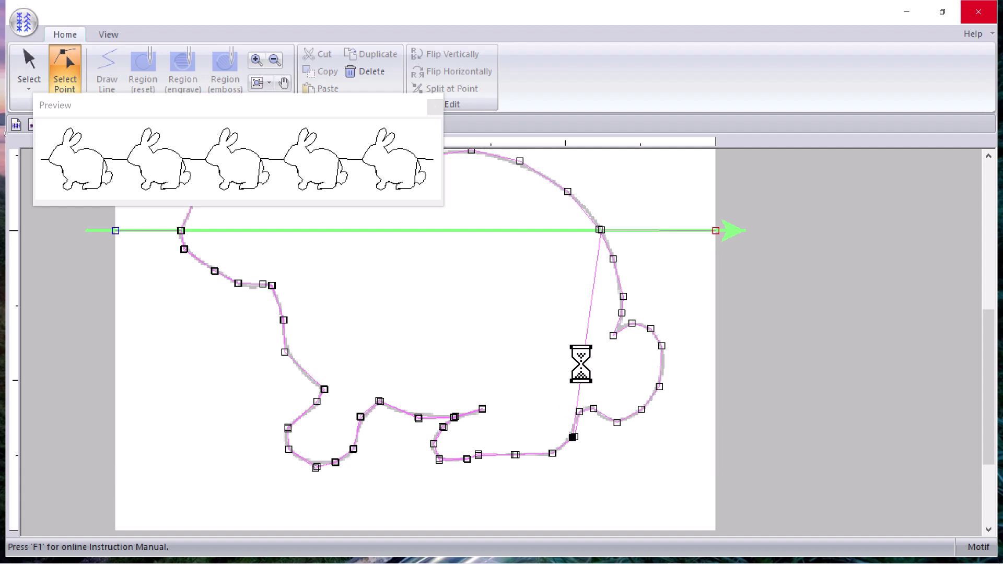
Retrace from the heel along the underside and outer curve of the tail, matching the existing points.
{"action": "left_click_drag", "start_coordinate": [579, 389], "coordinate": [617, 422]}
{"action": "left_click_drag", "start_coordinate": [610, 348], "coordinate": [641, 407]}
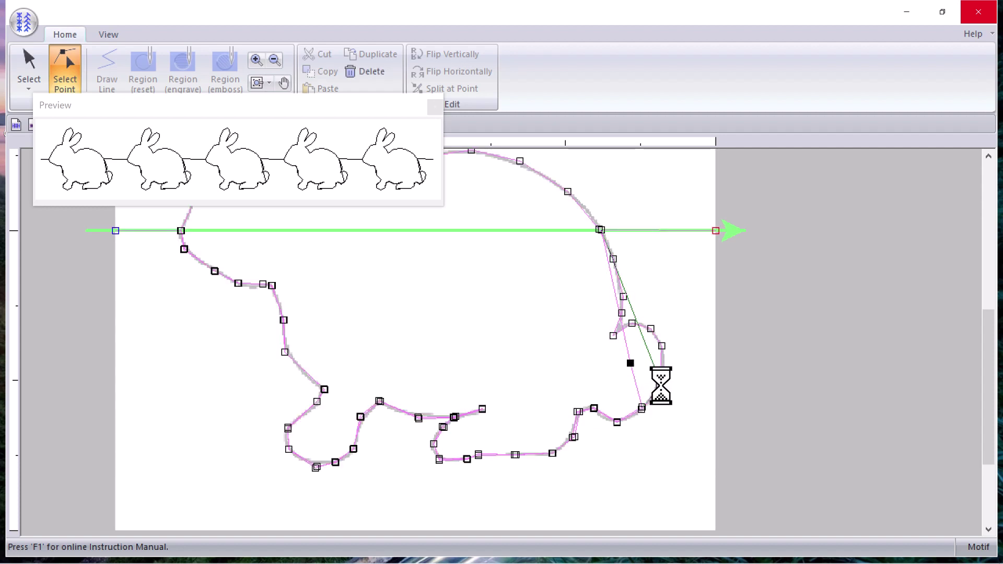
{"action": "left_click", "coordinate": [660, 386]}
{"action": "left_click_drag", "start_coordinate": [664, 345], "coordinate": [644, 348]}
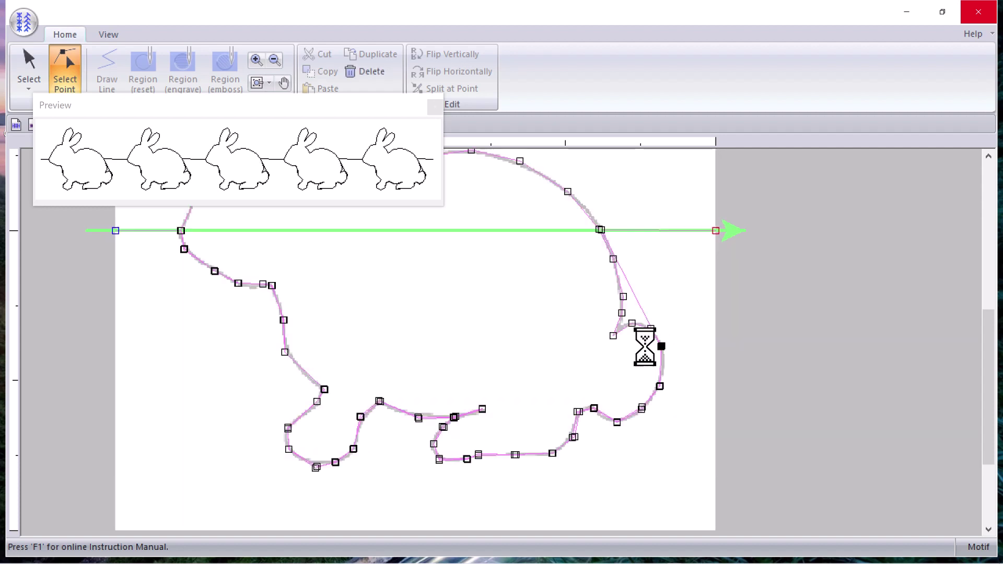
{"action": "mouse_move", "coordinate": [644, 311]}
{"action": "left_mouse_down"}
{"action": "mouse_move", "coordinate": [636, 329]}
{"action": "mouse_move", "coordinate": [672, 278]}
{"action": "mouse_move", "coordinate": [656, 305]}
{"action": "left_mouse_up"}
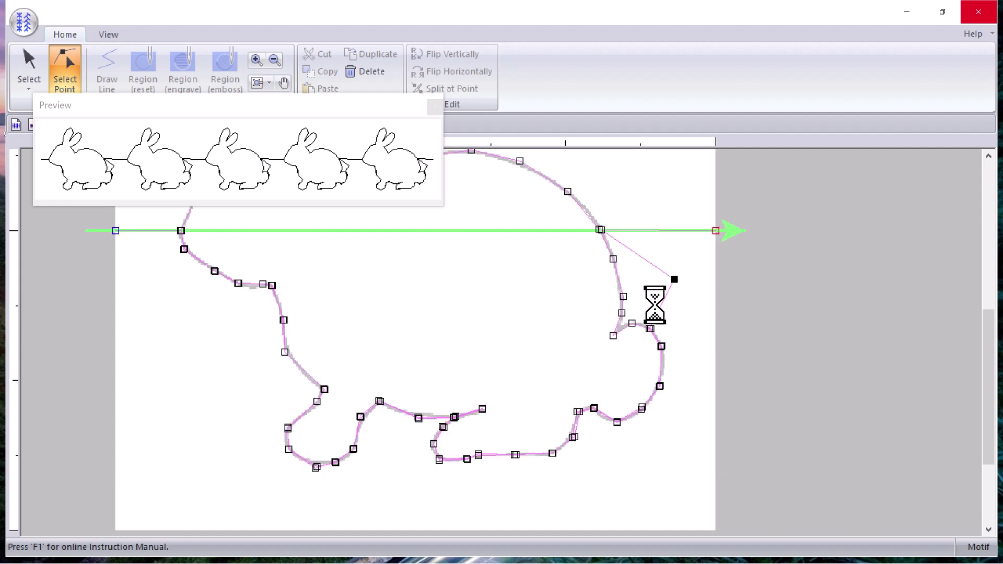
Retrace the top of the tail and the rump, pulling the stray outer point onto the outline just below the baseline.
{"action": "left_click", "coordinate": [631, 322]}
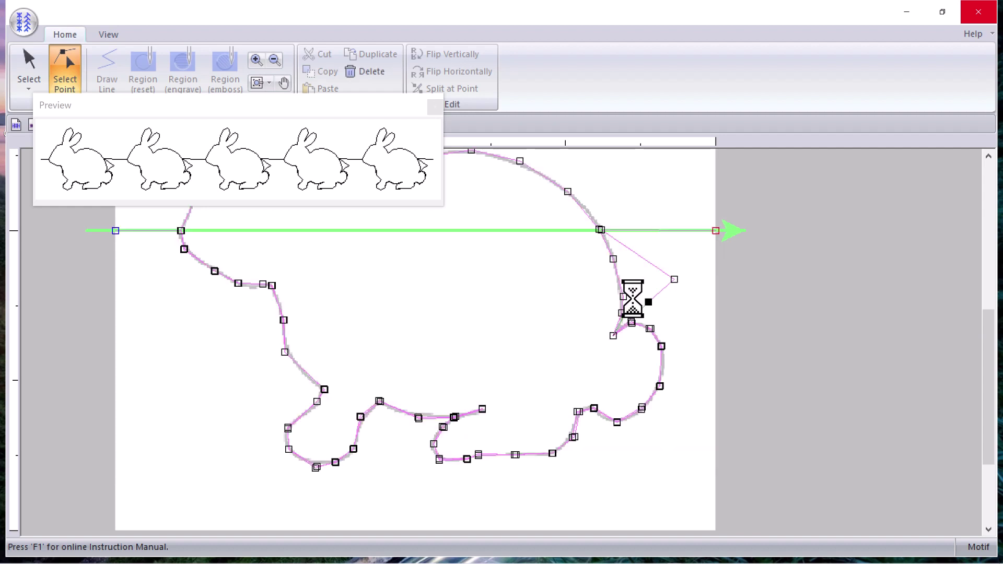
{"action": "left_click_drag", "start_coordinate": [648, 294], "coordinate": [623, 289]}
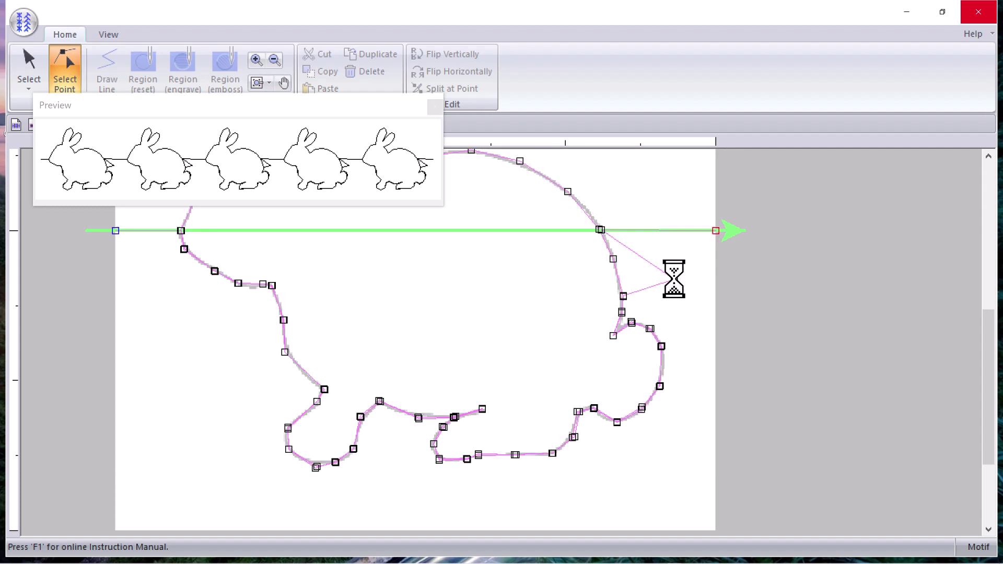
{"action": "left_click", "coordinate": [613, 258]}
Fine-tune the doubled points at the heel, the rump's baseline crossing, the front leg and the paw's underside.
{"action": "left_click", "coordinate": [578, 411]}
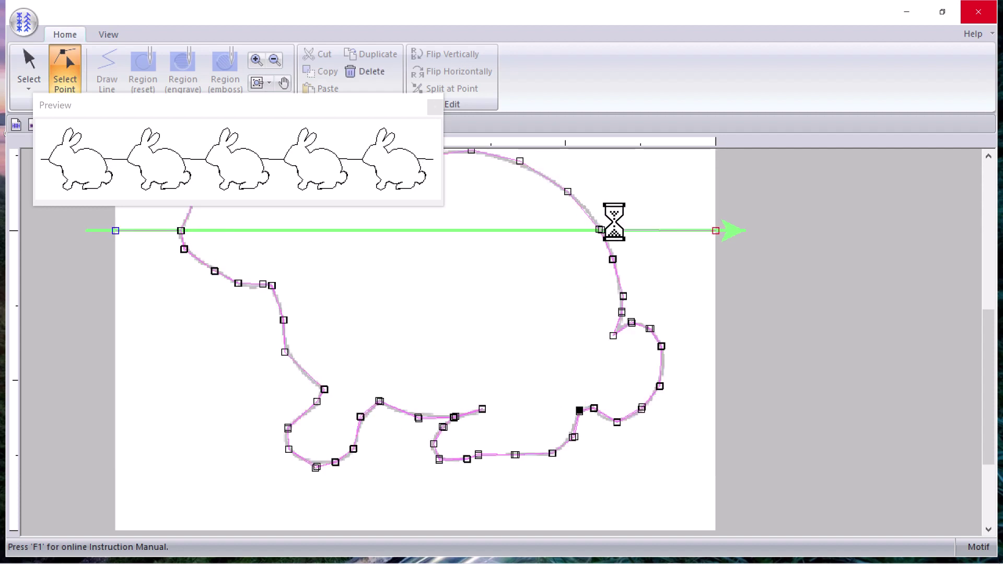
{"action": "left_click_drag", "start_coordinate": [598, 232], "coordinate": [601, 228]}
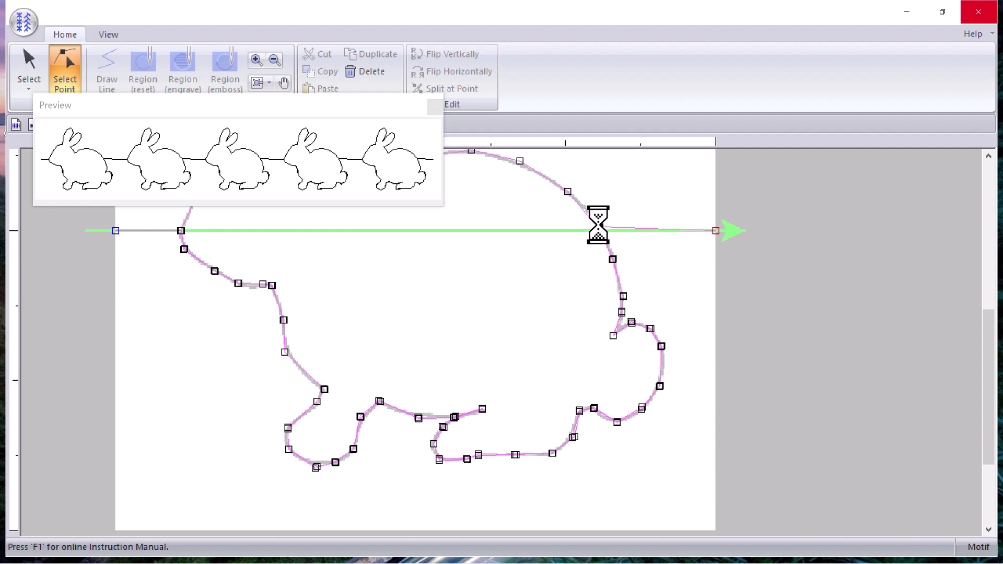
{"action": "left_click", "coordinate": [598, 231]}
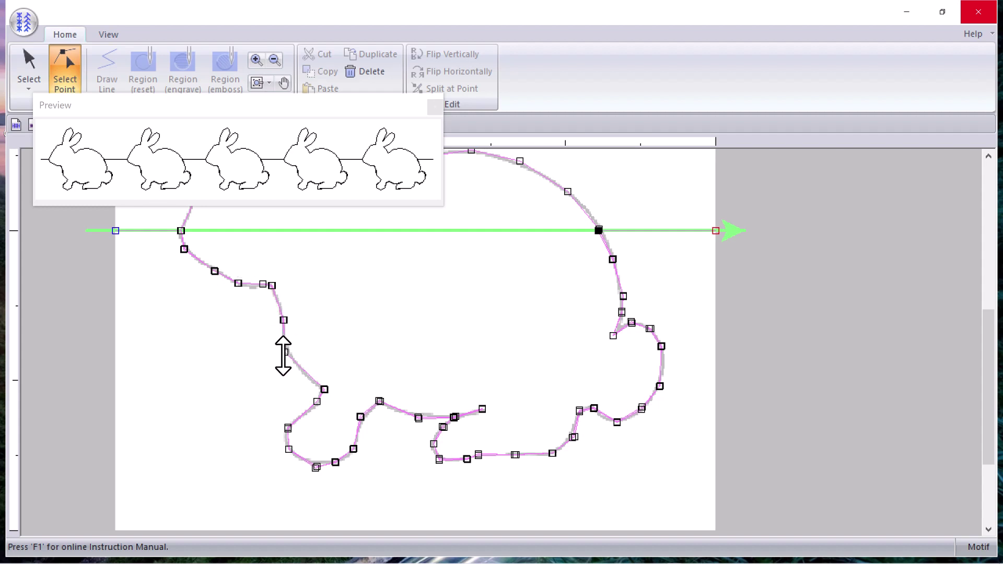
{"action": "left_click", "coordinate": [285, 353]}
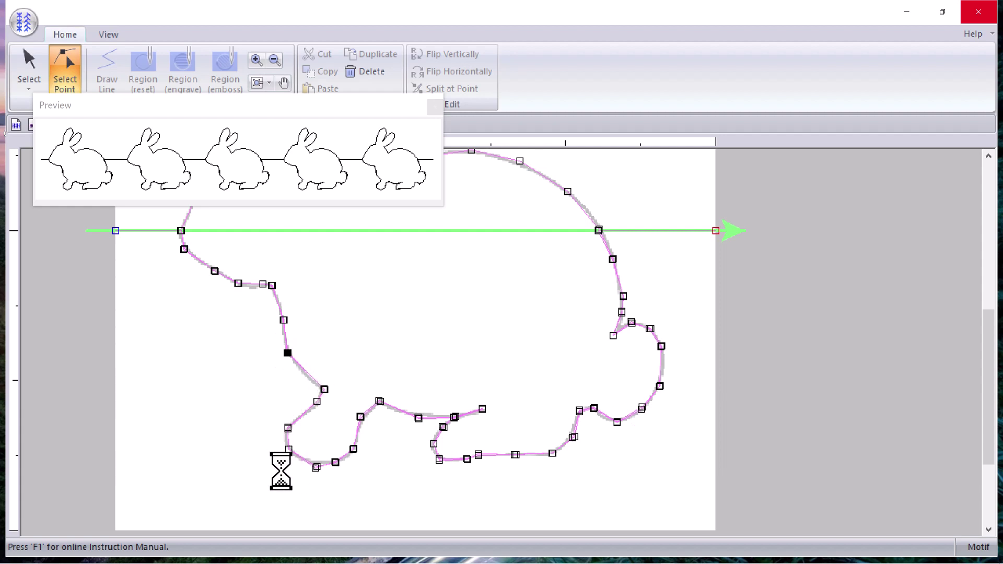
{"action": "left_click", "coordinate": [315, 467]}
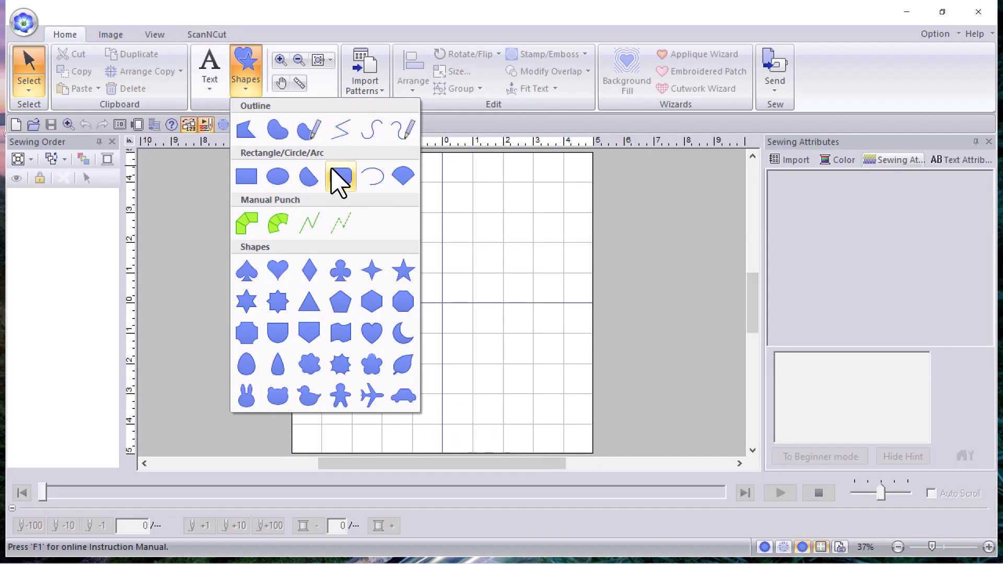
Switch to PE-DESIGN 11 Layout & Editing and draw a diagonal straight line across the design page.
{"action": "left_click", "coordinate": [243, 68]}
{"action": "left_click", "coordinate": [341, 135]}
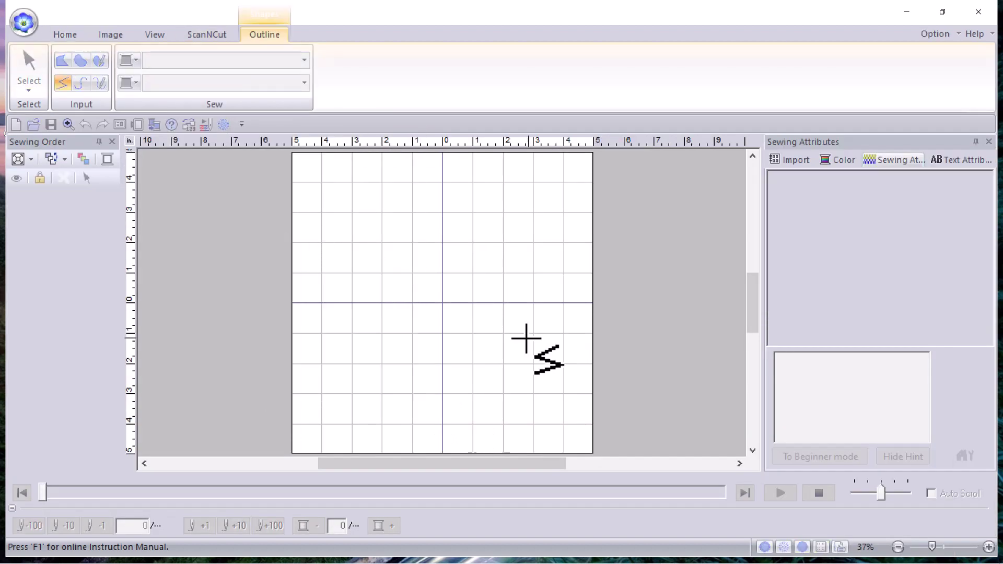
{"action": "double_click", "coordinate": [546, 350]}
Try Motif Stitch on the diagonal line and browse the motif pattern library.
{"action": "left_click", "coordinate": [304, 60]}
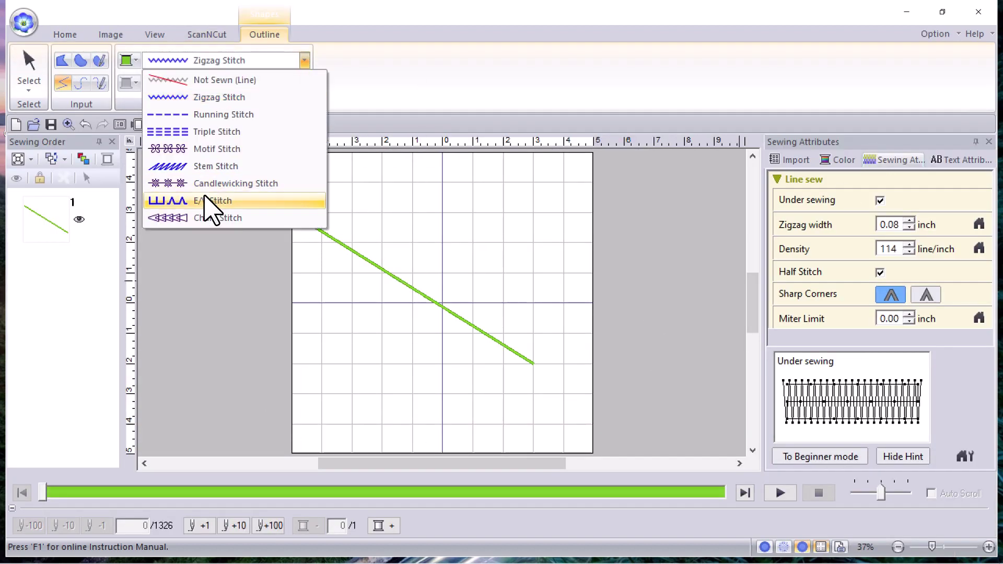
{"action": "left_click", "coordinate": [210, 148]}
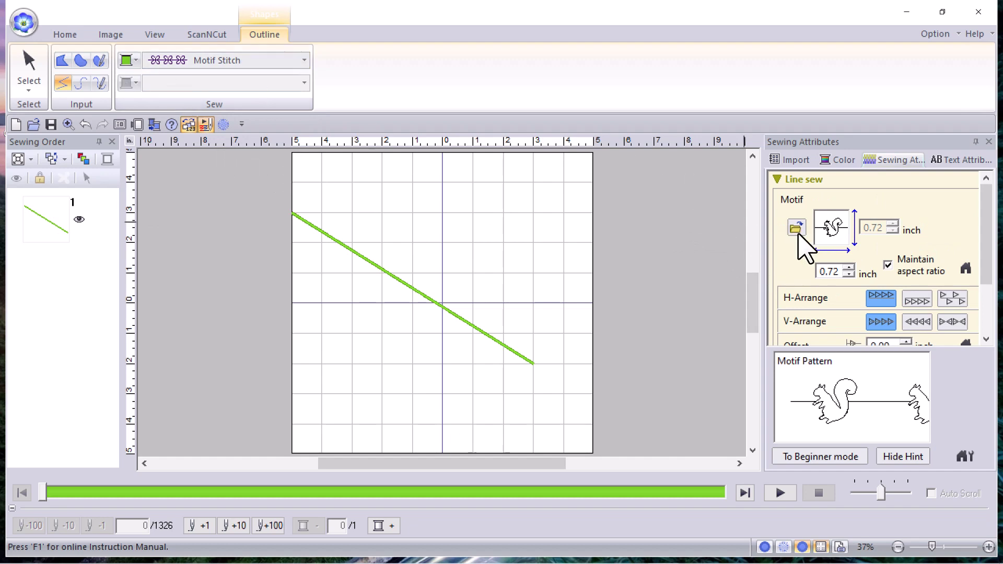
{"action": "left_click", "coordinate": [837, 230]}
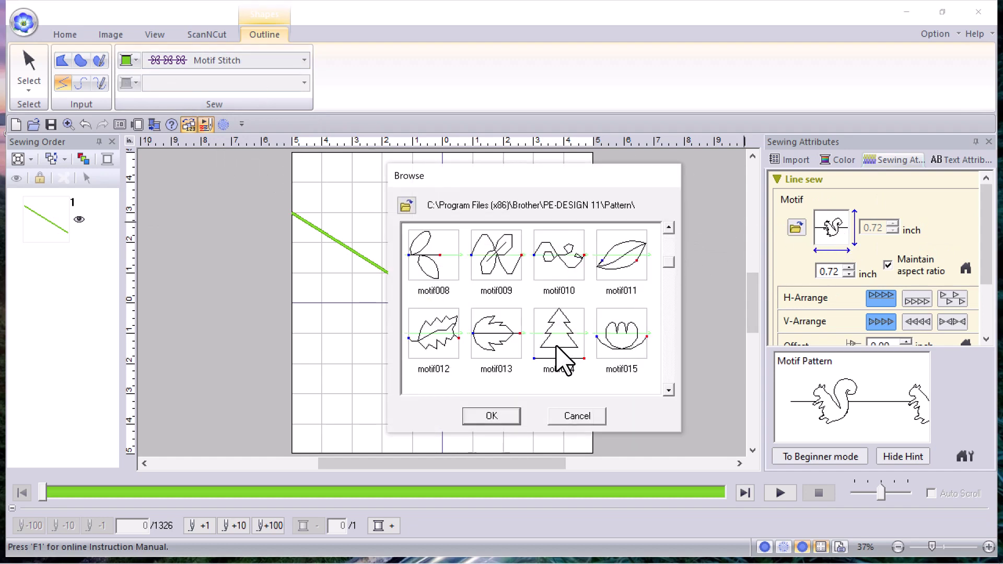
{"action": "left_click", "coordinate": [562, 356]}
{"action": "left_click", "coordinate": [491, 416]}
{"action": "key", "text": "Escape"}
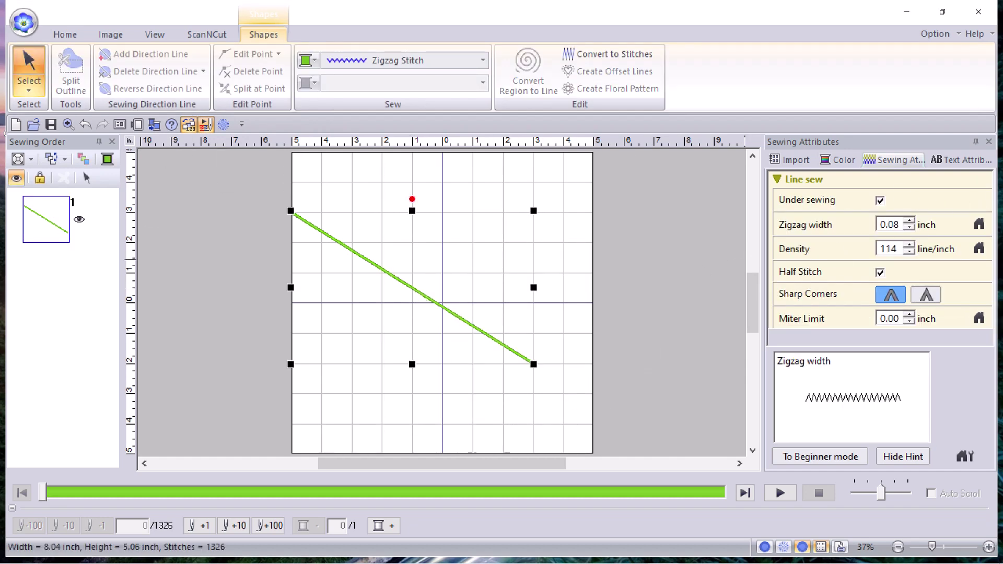
Apply Motif Stitch to the diagonal line and set the motif width to 1.52 inch with the aspect ratio maintained.
{"action": "scroll", "coordinate": [729, 205], "scroll_direction": "up", "scroll_amount": 2}
{"action": "scroll", "coordinate": [731, 204], "scroll_direction": "down", "scroll_amount": 3}
{"action": "left_click", "coordinate": [483, 62]}
{"action": "left_click", "coordinate": [398, 150]}
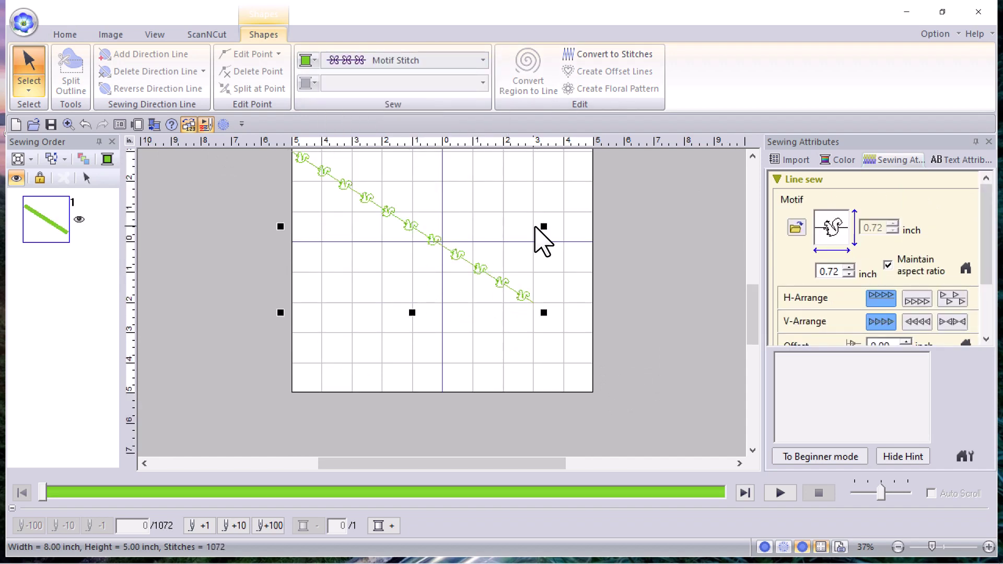
{"action": "scroll", "coordinate": [571, 325], "scroll_direction": "up", "scroll_amount": 2}
{"action": "left_click_drag", "start_coordinate": [850, 268], "coordinate": [850, 268]}
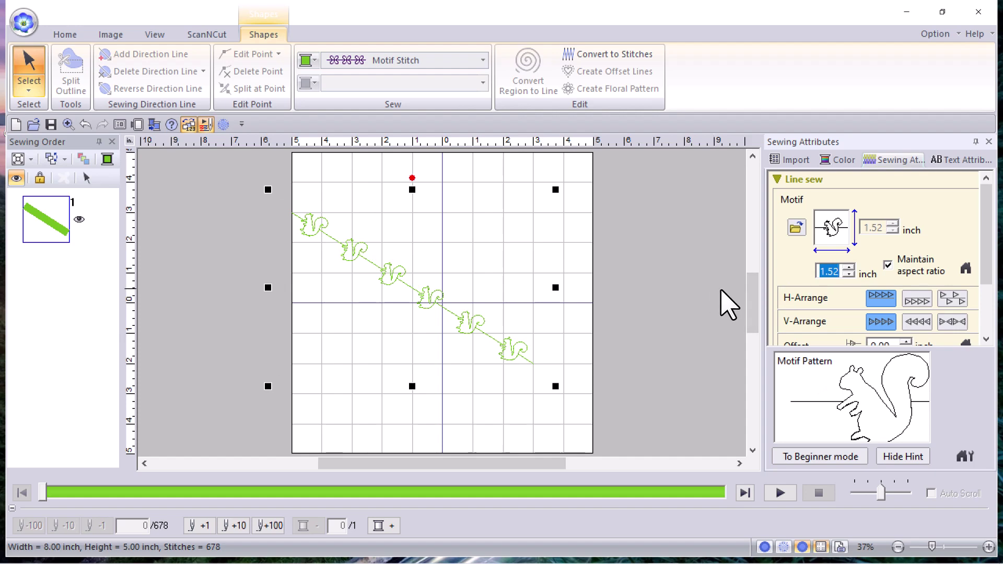
Draw an open curved line about 7 inches wide above the diagonal line, curving down towards the page's right side.
{"action": "left_click", "coordinate": [666, 237]}
{"action": "left_click", "coordinate": [246, 73]}
{"action": "left_click", "coordinate": [372, 129]}
{"action": "left_click", "coordinate": [325, 186]}
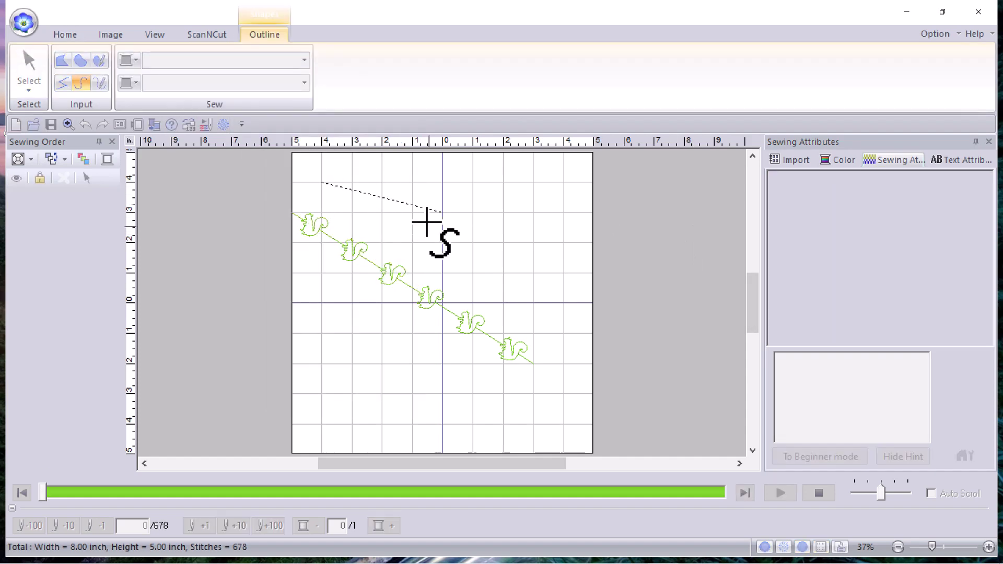
{"action": "left_click", "coordinate": [419, 220]}
{"action": "left_click", "coordinate": [479, 239]}
{"action": "double_click", "coordinate": [531, 297]}
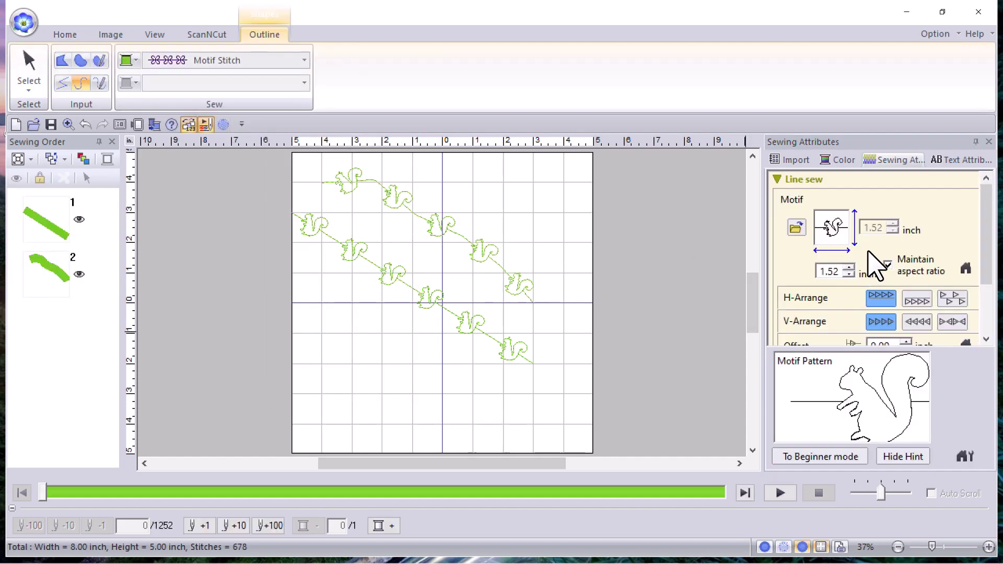
Try to change the new curve's motif pattern to TM_acorn.
{"action": "left_click", "coordinate": [794, 229]}
{"action": "scroll", "coordinate": [673, 288], "scroll_direction": "down", "scroll_amount": 5}
{"action": "left_click", "coordinate": [578, 347]}
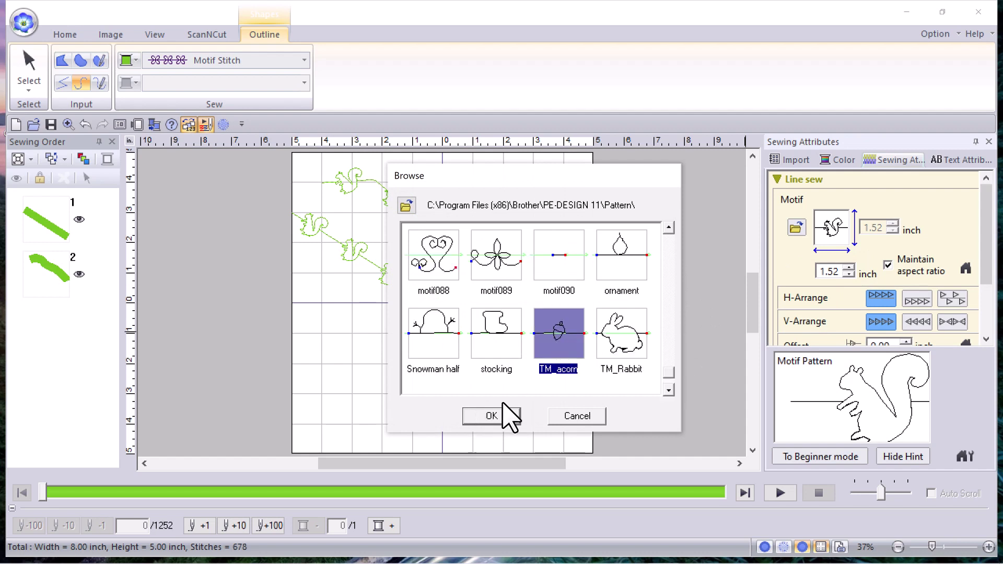
{"action": "left_click", "coordinate": [510, 415]}
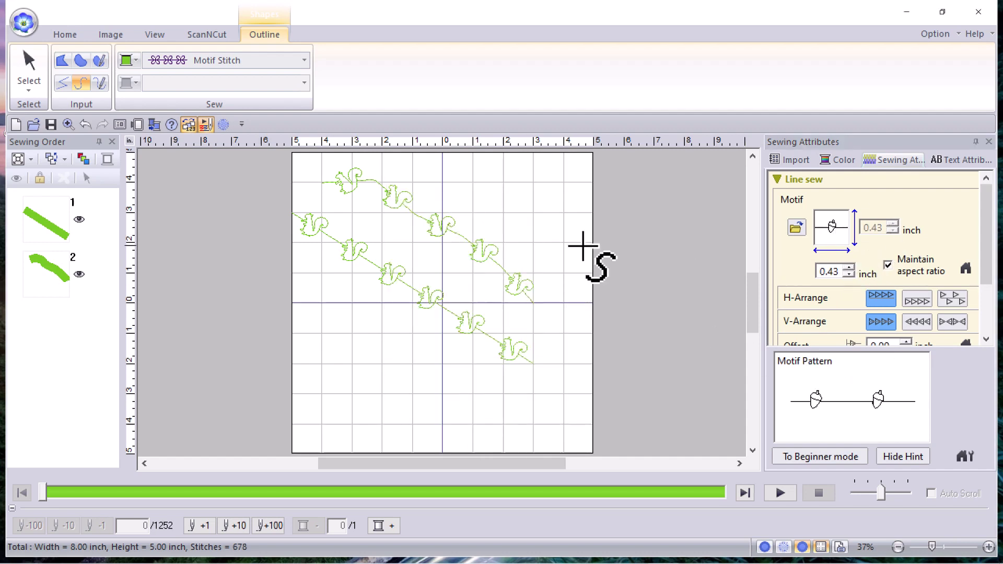
Select the curved line, change its motif pattern to TM_acorn and set the motif width to 1.73 inch with the aspect ratio maintained.
{"action": "left_click", "coordinate": [29, 63]}
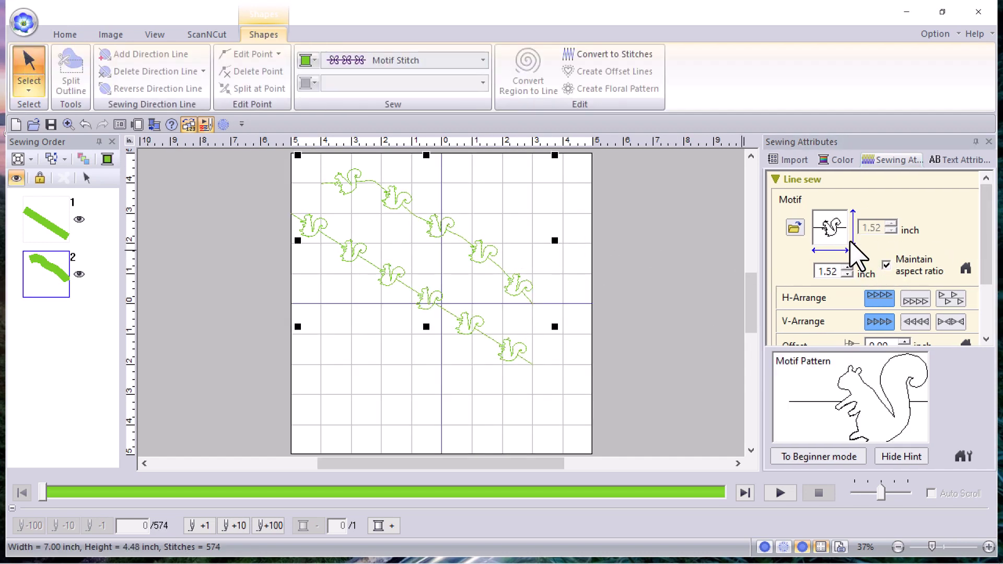
{"action": "scroll", "coordinate": [988, 273], "scroll_direction": "down", "scroll_amount": 2}
{"action": "scroll", "coordinate": [872, 226], "scroll_direction": "up", "scroll_amount": 2}
{"action": "left_click", "coordinate": [794, 228]}
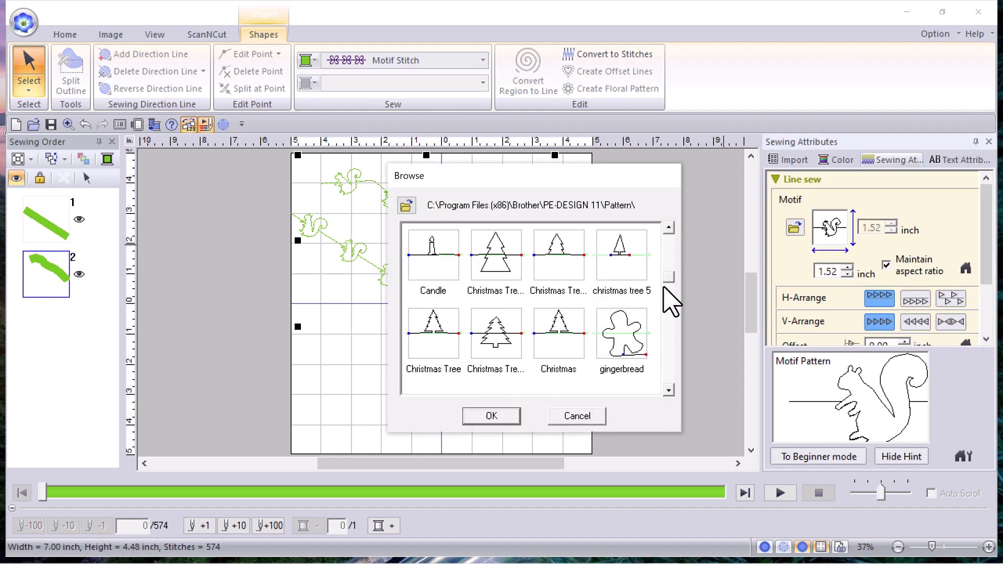
{"action": "left_click_drag", "start_coordinate": [664, 286], "coordinate": [653, 367]}
{"action": "scroll", "coordinate": [585, 319], "scroll_direction": "down", "scroll_amount": 5}
{"action": "left_click", "coordinate": [572, 291]}
{"action": "left_click", "coordinate": [492, 416]}
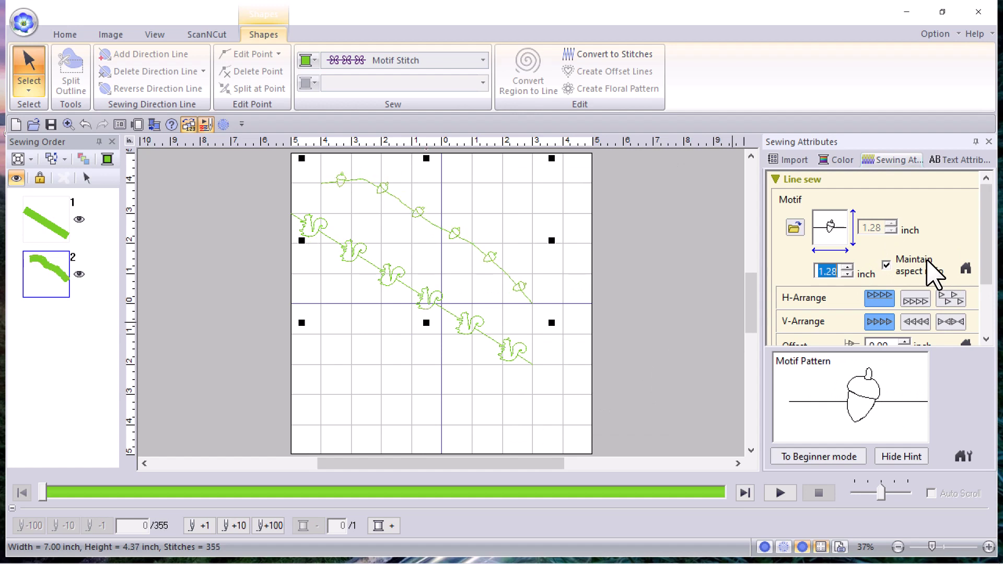
{"action": "left_click", "coordinate": [845, 266]}
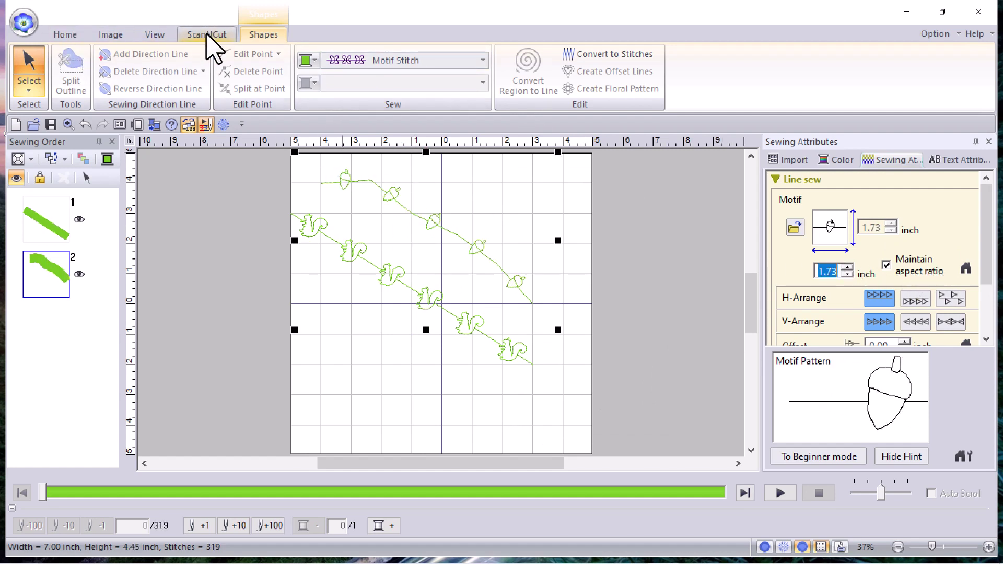
Draw an egg shape about 4 by 4 inches and place it in the lower-left part of the design page.
{"action": "left_click", "coordinate": [65, 35]}
{"action": "left_click", "coordinate": [172, 191]}
{"action": "left_click", "coordinate": [245, 79]}
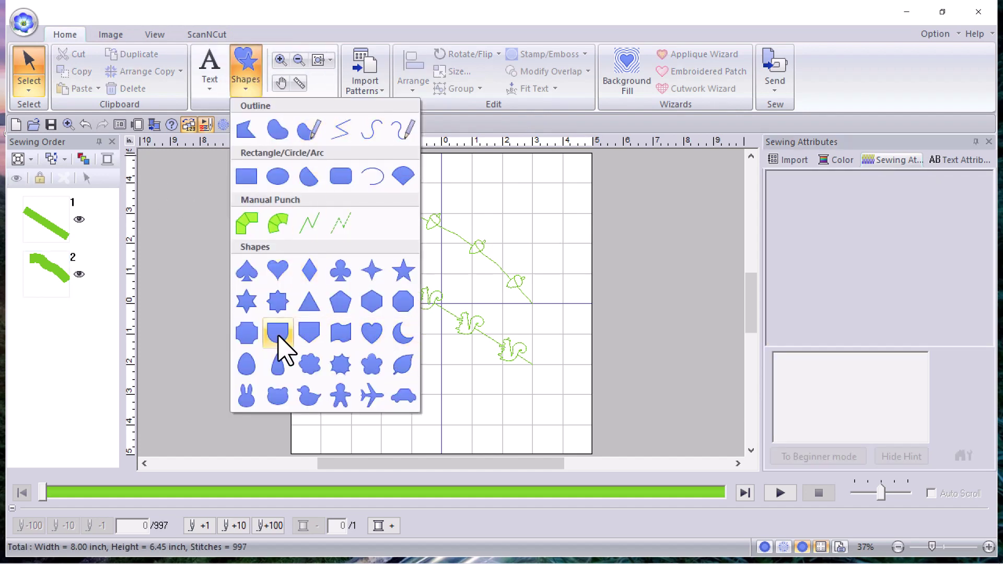
{"action": "left_click", "coordinate": [246, 365]}
{"action": "left_click_drag", "start_coordinate": [346, 310], "coordinate": [472, 426]}
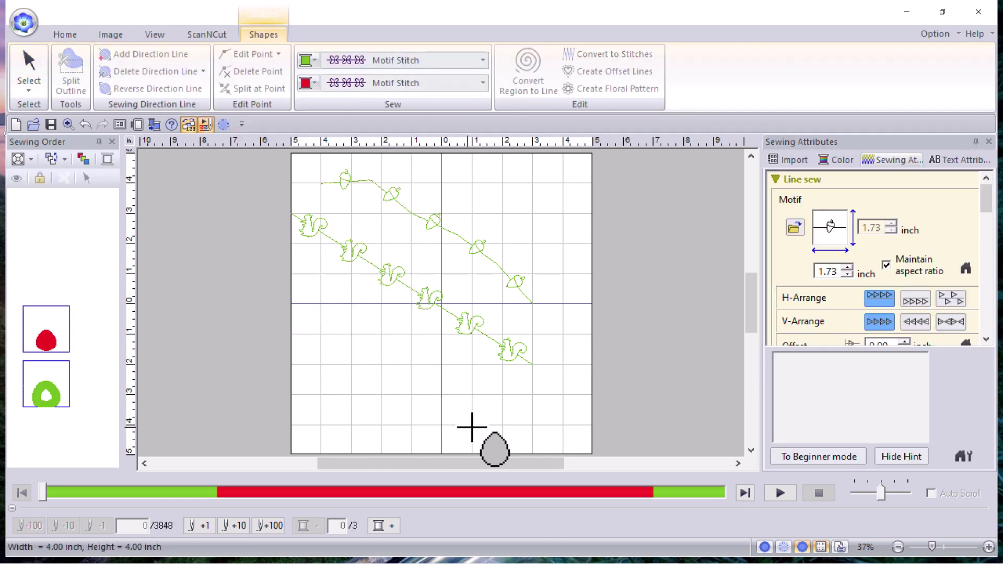
{"action": "left_click_drag", "start_coordinate": [416, 384], "coordinate": [382, 388]}
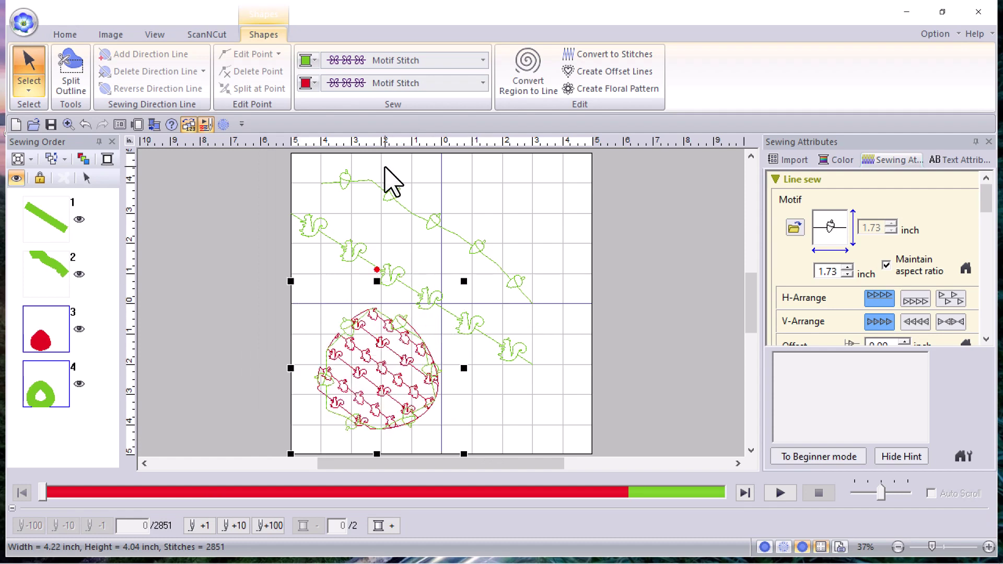
Set the egg's outline to Running Stitch and its region's Pattern1 rabbit motif to 0.64 inch.
{"action": "left_click", "coordinate": [483, 60]}
{"action": "left_click", "coordinate": [377, 115]}
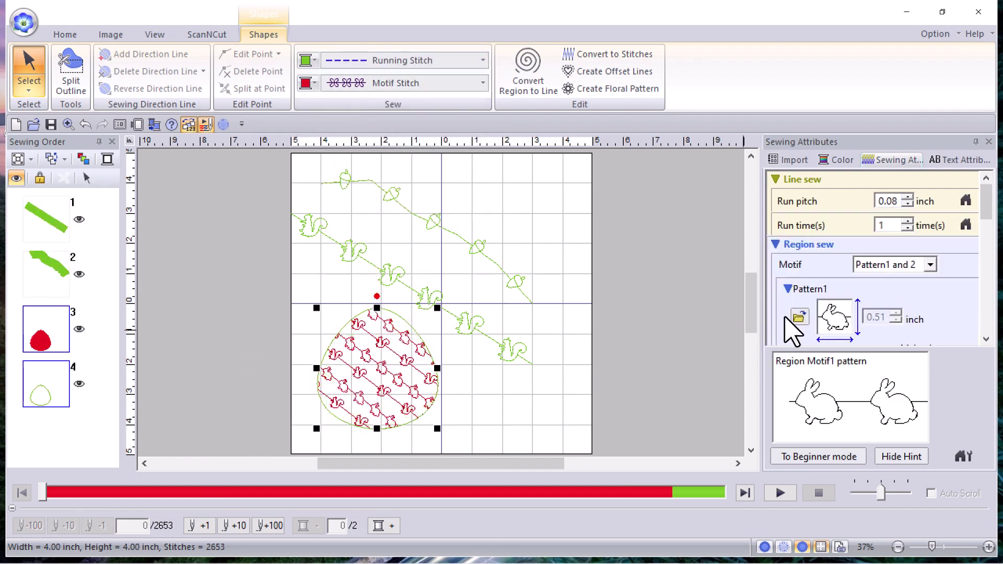
{"action": "scroll", "coordinate": [912, 291], "scroll_direction": "down", "scroll_amount": 2}
{"action": "left_click", "coordinate": [852, 253]}
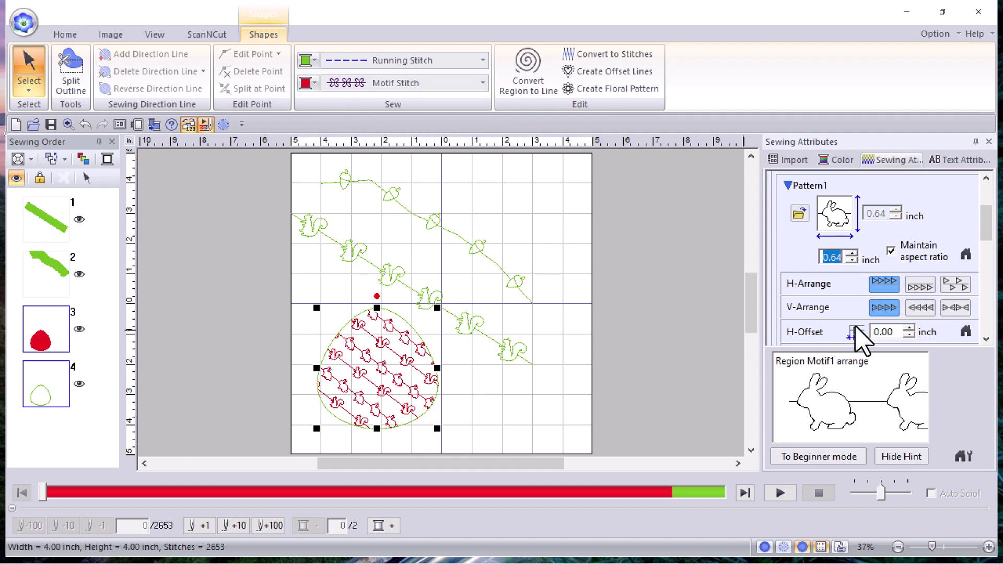
{"action": "left_click", "coordinate": [543, 417]}
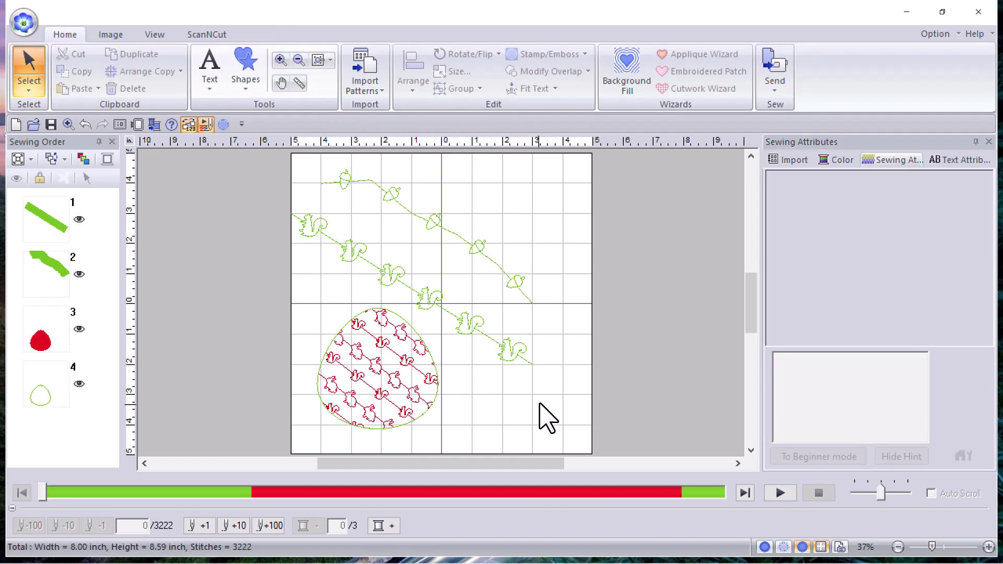
Draw a rectangle about 7 by 7 inches to the right of the lines, extending past the page's right edge.
{"action": "left_click", "coordinate": [244, 71]}
{"action": "left_click", "coordinate": [245, 177]}
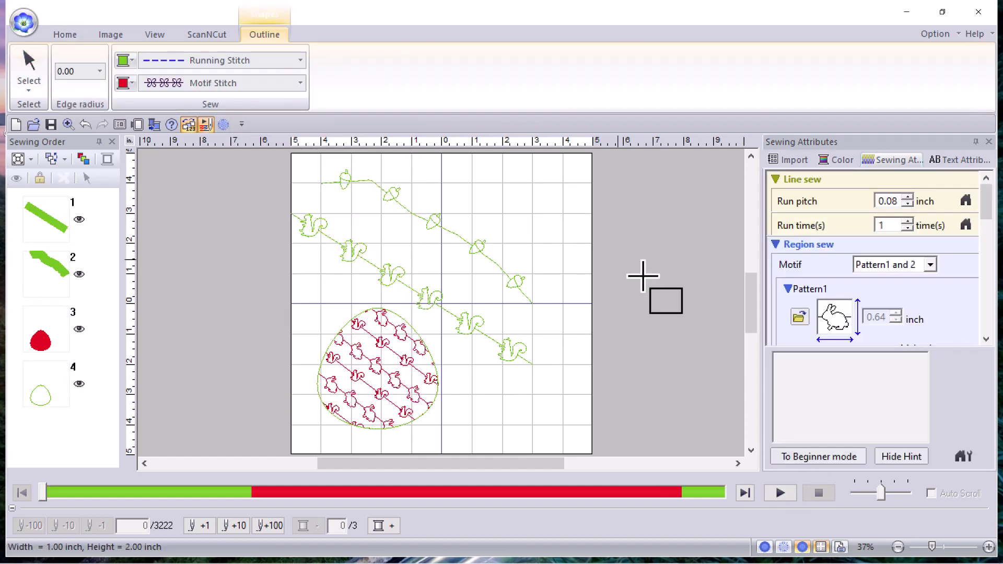
{"action": "left_click_drag", "start_coordinate": [532, 182], "coordinate": [743, 394]}
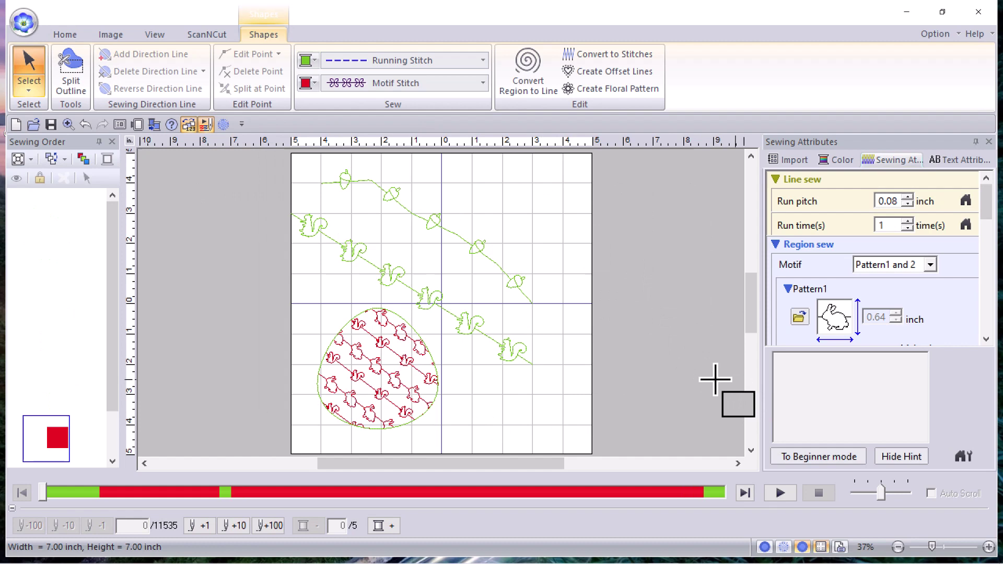
Change the rectangle's region sewing type to Stippling Stitch.
{"action": "left_click", "coordinate": [482, 60]}
{"action": "double_click", "coordinate": [454, 17]}
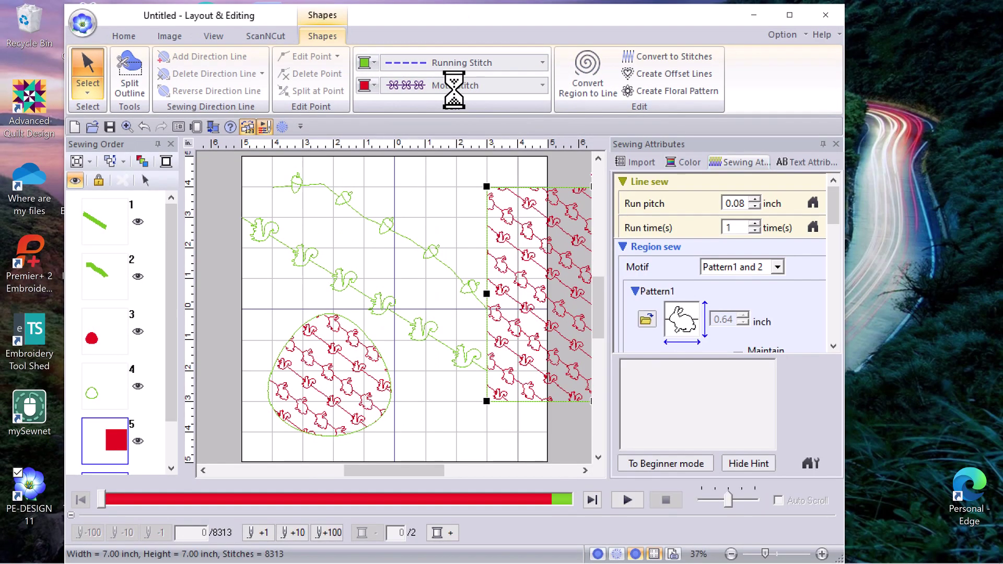
{"action": "left_click", "coordinate": [454, 87]}
{"action": "left_click", "coordinate": [425, 295]}
{"action": "left_click_drag", "start_coordinate": [371, 471], "coordinate": [419, 474]}
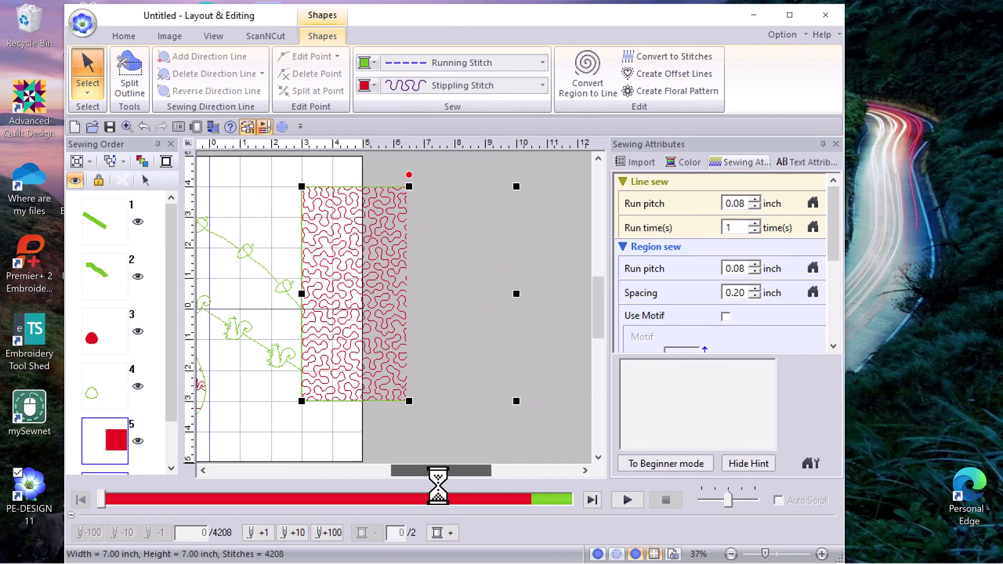
Enable Use Motif for the rectangle's stippling and choose the TM_Rabbit pattern.
{"action": "mouse_move", "coordinate": [833, 216]}
{"action": "left_mouse_down"}
{"action": "mouse_move", "coordinate": [833, 249]}
{"action": "mouse_move", "coordinate": [850, 174]}
{"action": "mouse_move", "coordinate": [835, 313]}
{"action": "mouse_move", "coordinate": [836, 197]}
{"action": "left_mouse_up"}
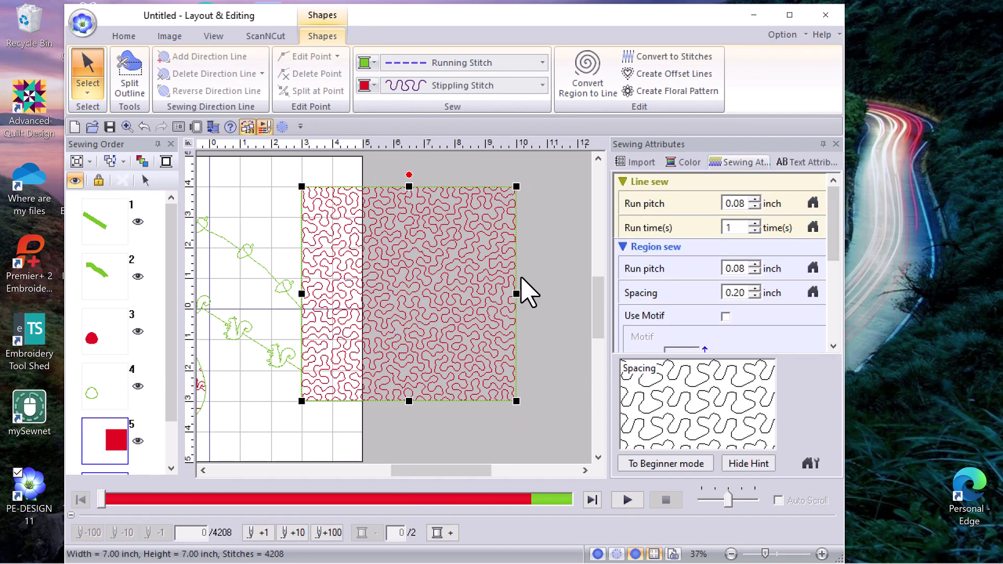
{"action": "scroll", "coordinate": [679, 329], "scroll_direction": "down", "scroll_amount": 1}
{"action": "left_click", "coordinate": [725, 265]}
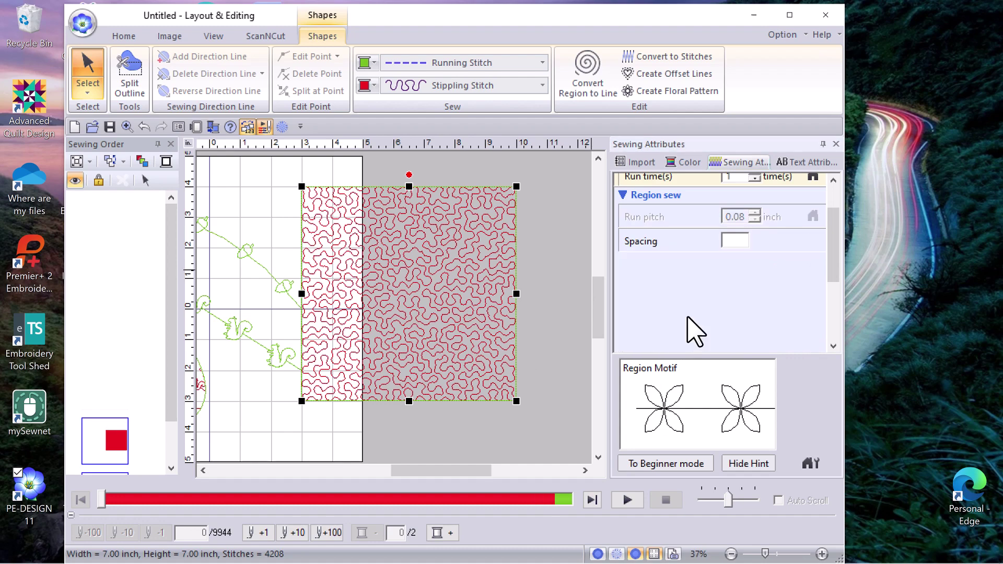
{"action": "left_click", "coordinate": [647, 313]}
{"action": "scroll", "coordinate": [664, 389], "scroll_direction": "down", "scroll_amount": 3}
{"action": "left_click", "coordinate": [622, 256]}
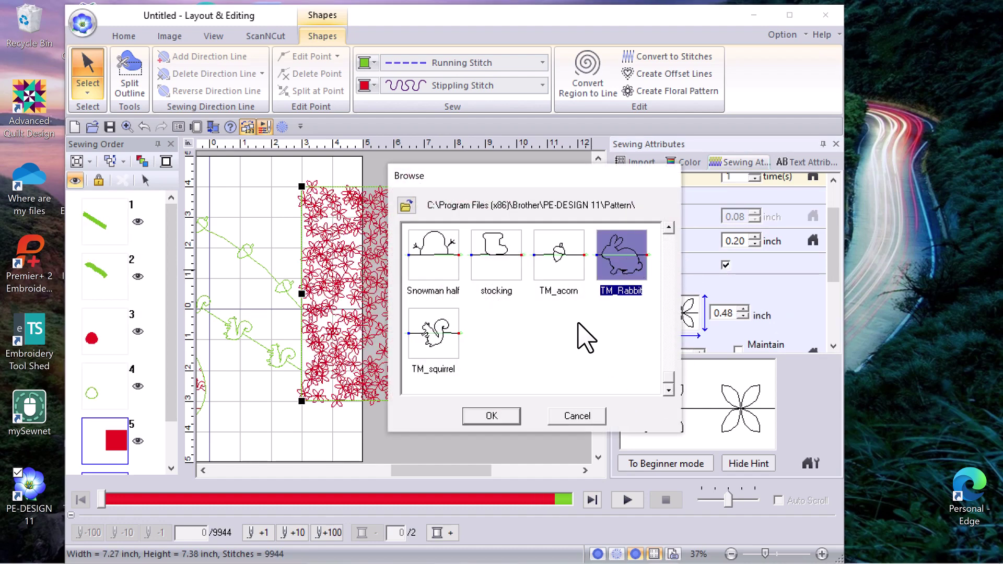
{"action": "left_click", "coordinate": [492, 416]}
Set the rectangle's stippling spacing to 0.50 inch.
{"action": "left_click_drag", "start_coordinate": [830, 261], "coordinate": [867, 189]}
{"action": "left_click_drag", "start_coordinate": [859, 255], "coordinate": [857, 258]}
{"action": "left_click", "coordinate": [755, 239]}
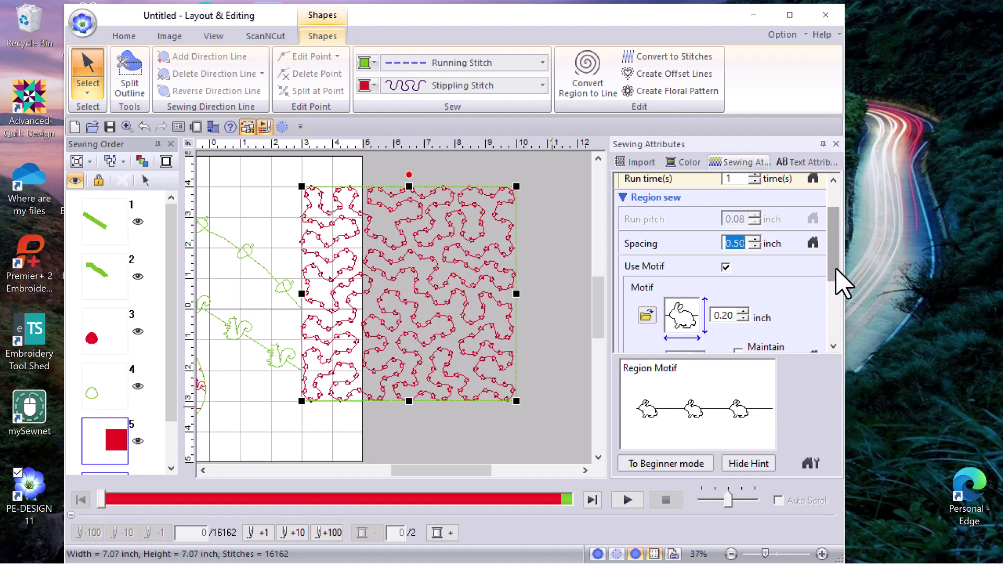
Size the stippling's rabbit motif to 0.65 inch with the aspect ratio maintained, motif spacing 1.15 inch and run pitch 0.23 inch.
{"action": "scroll", "coordinate": [838, 280], "scroll_direction": "down", "scroll_amount": 2}
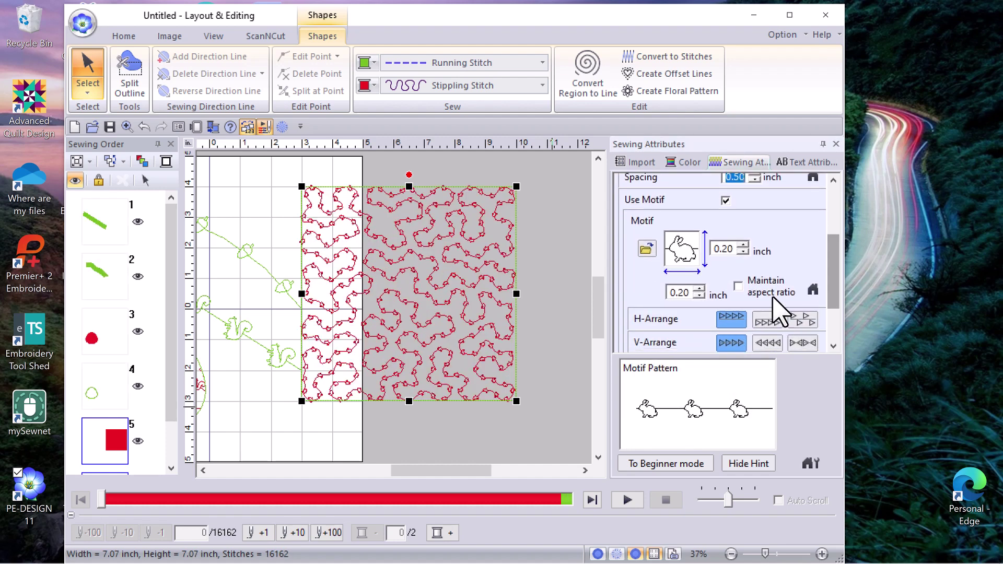
{"action": "left_click", "coordinate": [699, 289]}
{"action": "left_click_drag", "start_coordinate": [838, 280], "coordinate": [832, 313]}
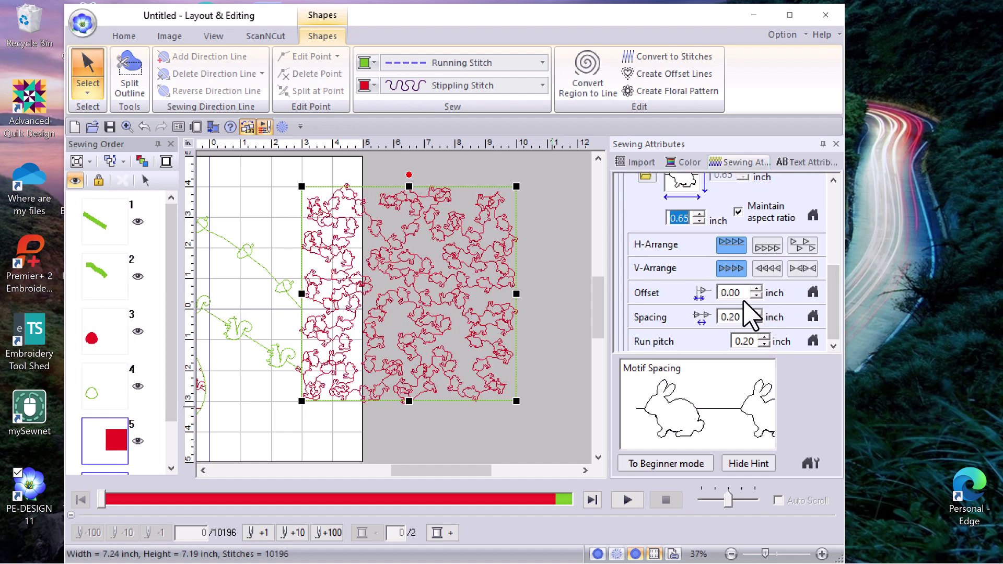
{"action": "left_click", "coordinate": [763, 337]}
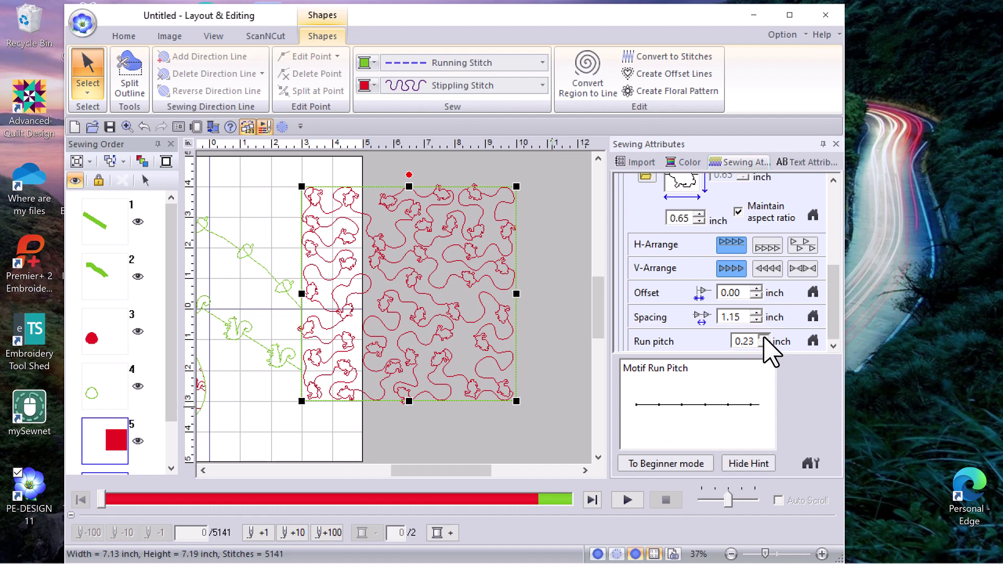
Set the rectangle's stippling spacing to 0.61 inch.
{"action": "left_click_drag", "start_coordinate": [839, 280], "coordinate": [833, 230]}
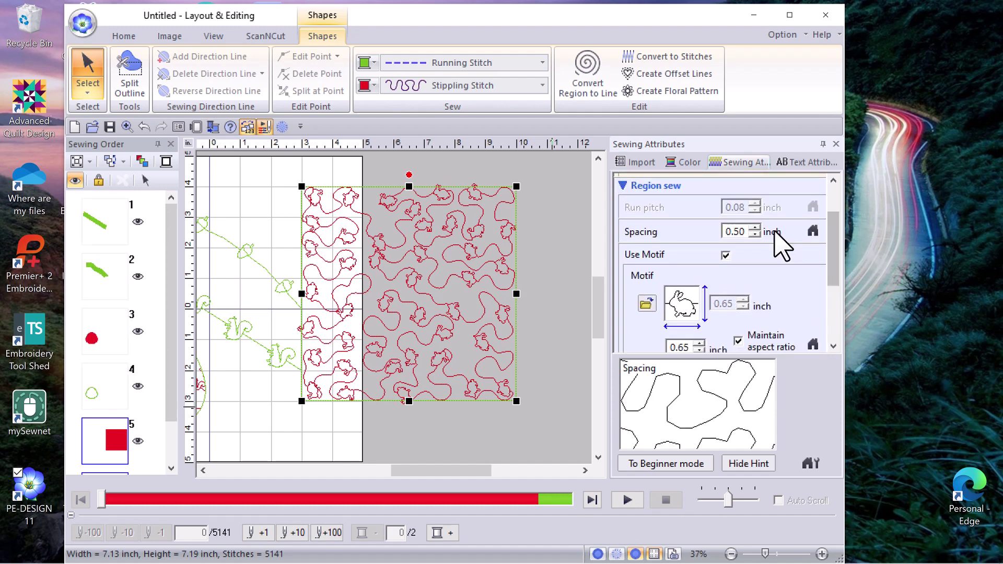
{"action": "left_click", "coordinate": [754, 227]}
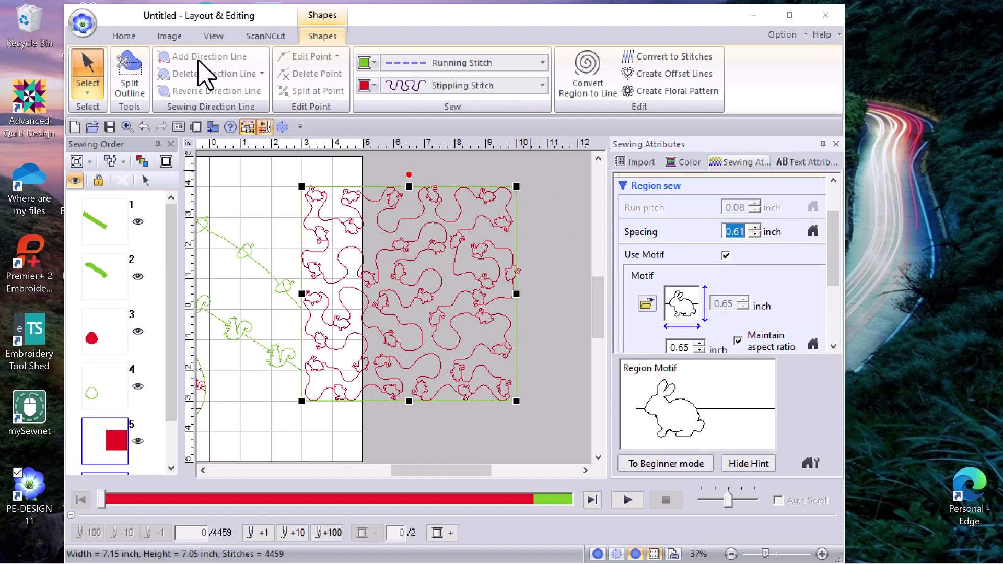
Hide the grid and zoom in closely on the stitches of the rabbit stippling.
{"action": "left_click", "coordinate": [124, 36]}
{"action": "left_click", "coordinate": [280, 62]}
{"action": "left_click_drag", "start_coordinate": [265, 176], "coordinate": [564, 457]}
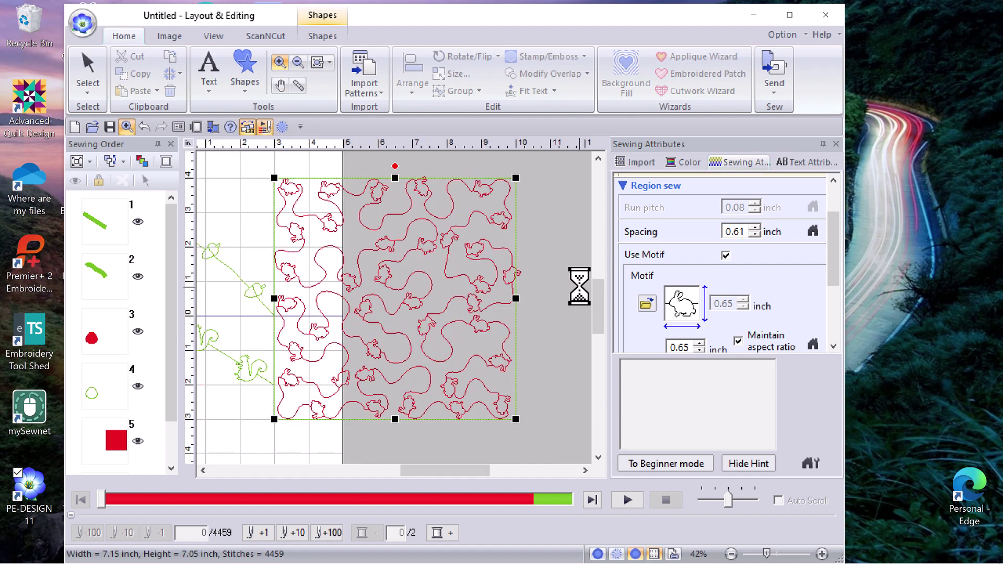
{"action": "left_click", "coordinate": [213, 36]}
{"action": "left_click", "coordinate": [492, 56]}
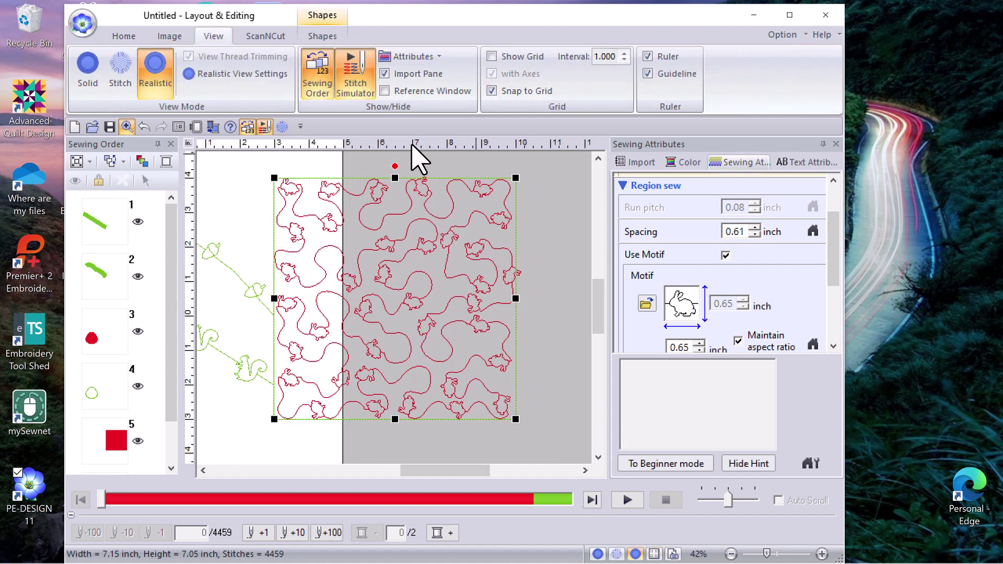
{"action": "left_click_drag", "start_coordinate": [388, 260], "coordinate": [404, 243]}
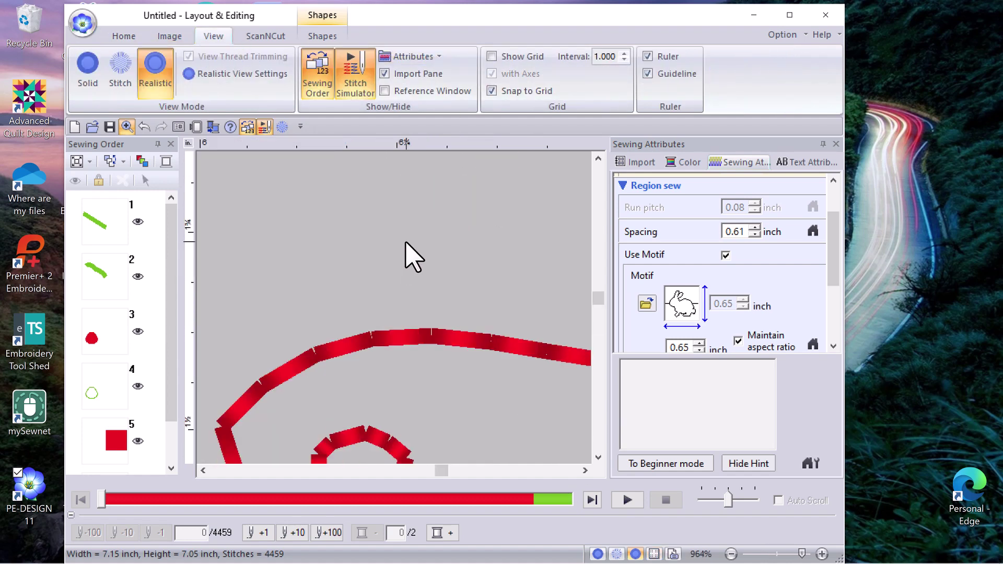
Examine the rabbit motifs in the rectangle's stippling at 100% zoom.
{"action": "left_click", "coordinate": [115, 35]}
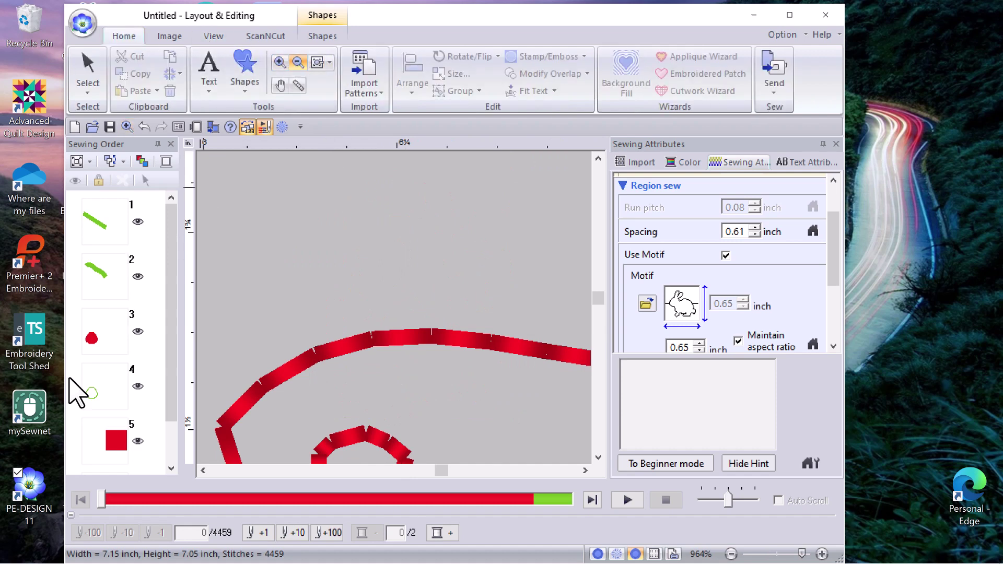
{"action": "left_click", "coordinate": [94, 442]}
{"action": "left_click", "coordinate": [218, 38]}
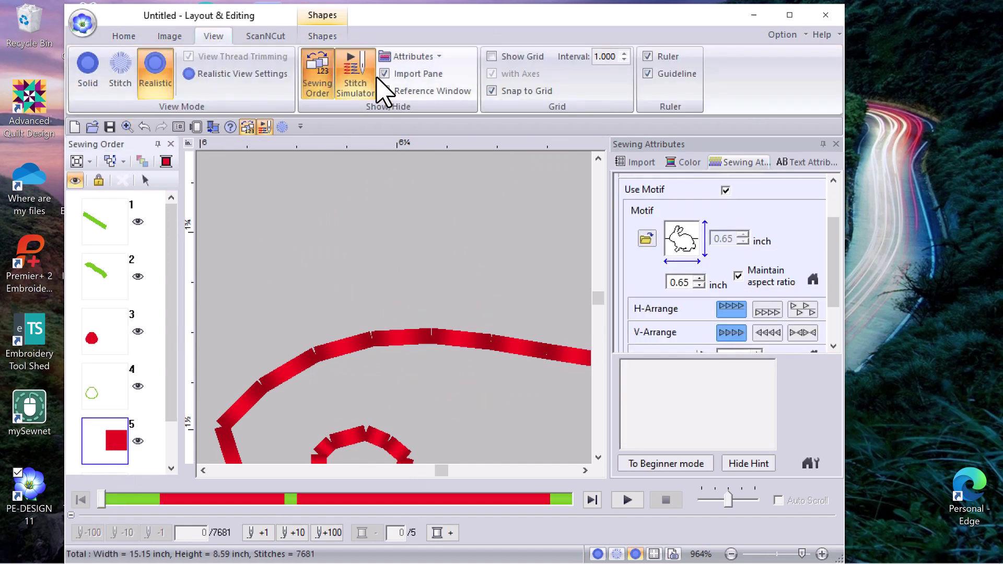
{"action": "left_click", "coordinate": [128, 35]}
{"action": "left_click", "coordinate": [300, 64]}
{"action": "left_click", "coordinate": [330, 67]}
{"action": "left_click", "coordinate": [357, 121]}
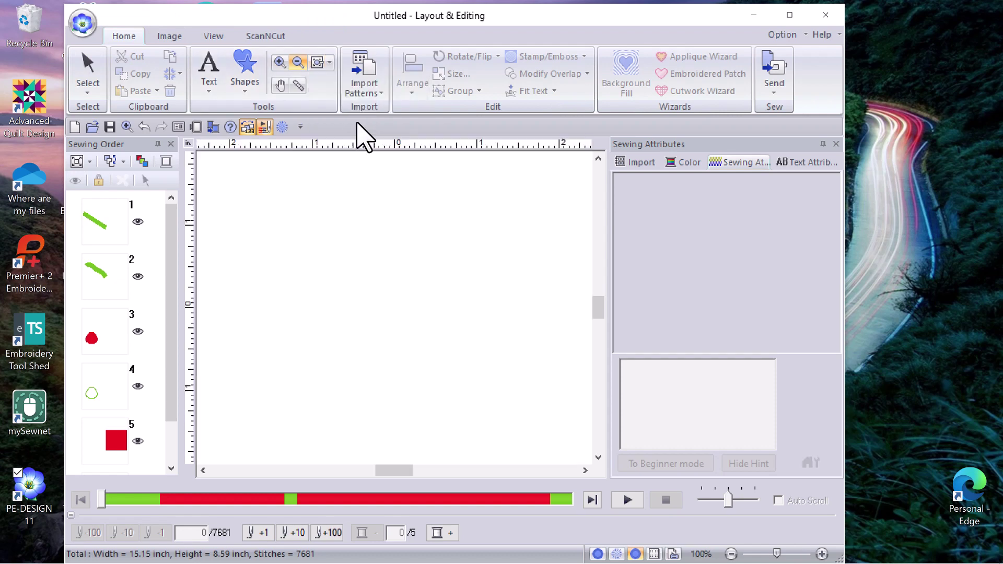
{"action": "left_click_drag", "start_coordinate": [399, 470], "coordinate": [442, 470]}
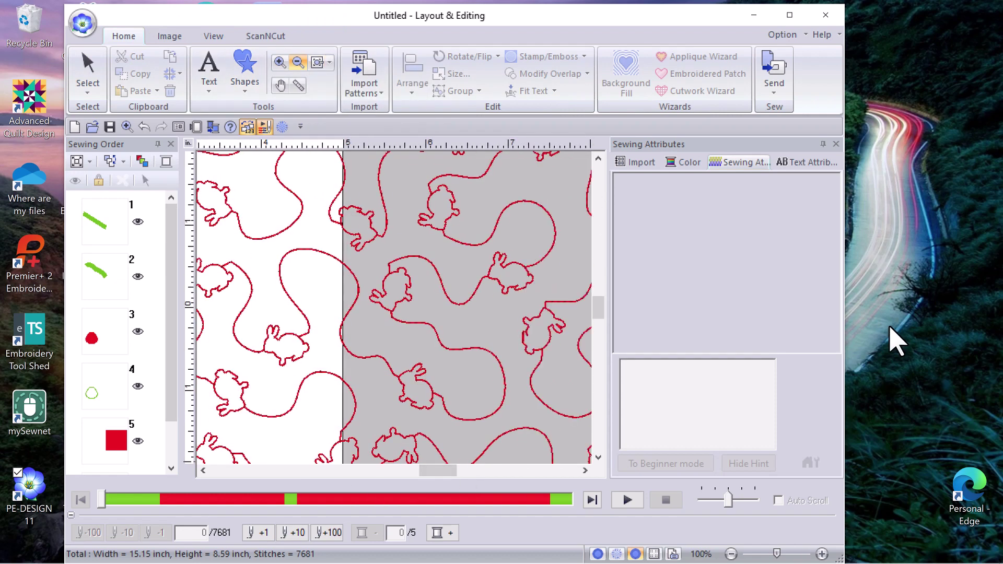
{"action": "left_click", "coordinate": [83, 25]}
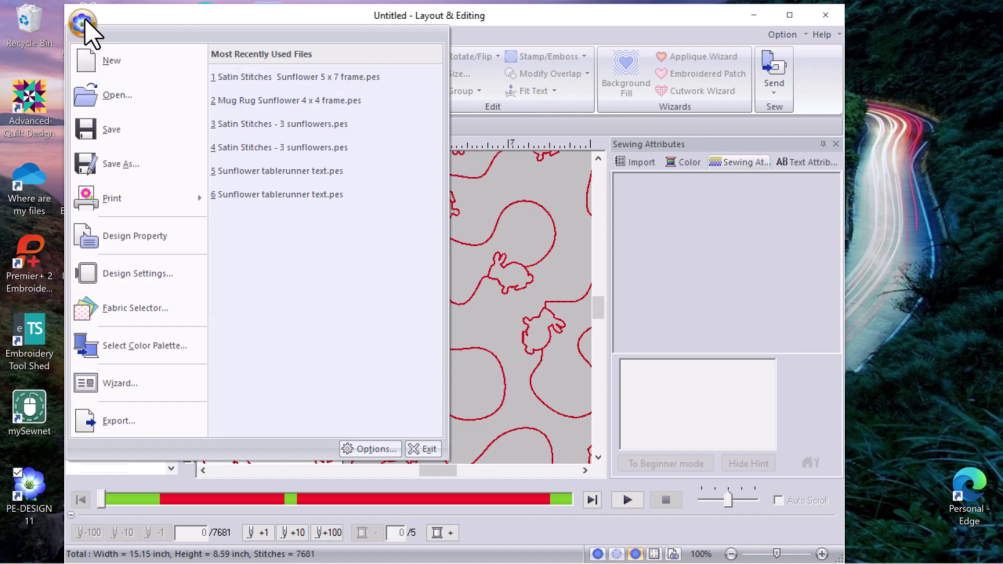
{"action": "left_click", "coordinate": [649, 73]}
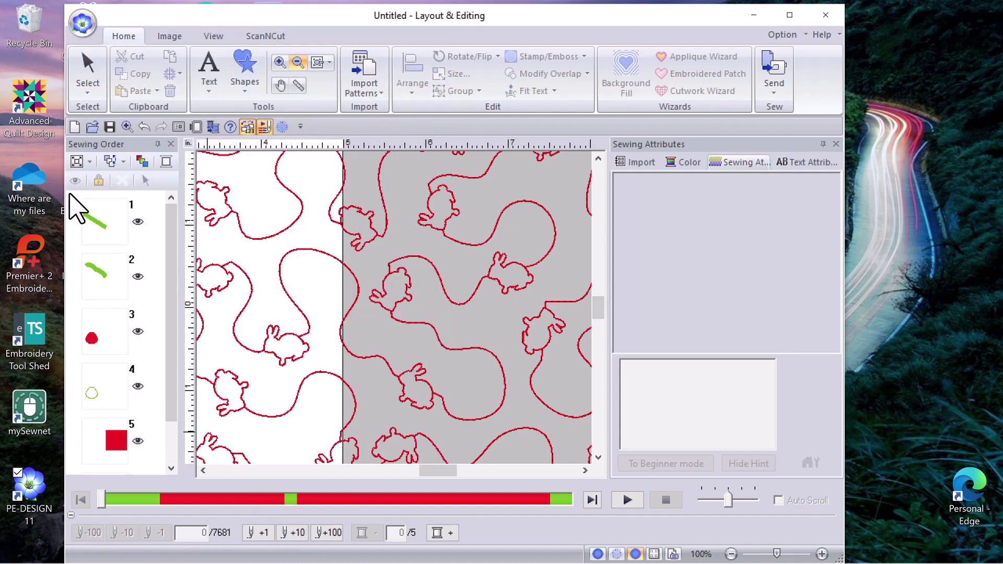
Delete the first four objects in the sewing order, keeping only the stippled rectangle's fill and outline.
{"action": "left_click", "coordinate": [92, 211]}
{"action": "left_click", "coordinate": [97, 287], "text": "ctrl"}
{"action": "left_click", "coordinate": [99, 332], "text": "ctrl"}
{"action": "left_click", "coordinate": [98, 377], "text": "ctrl"}
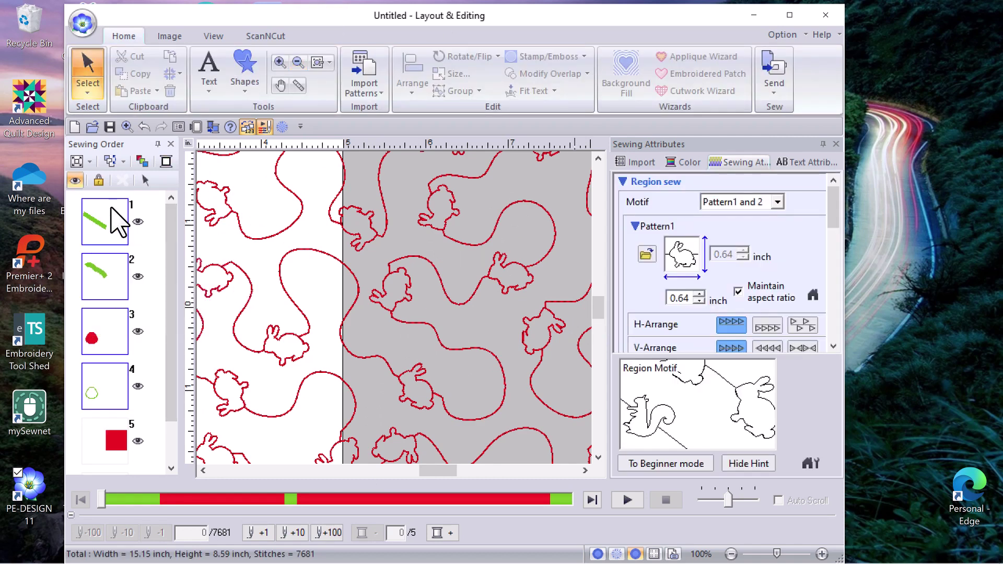
{"action": "key", "text": "Delete"}
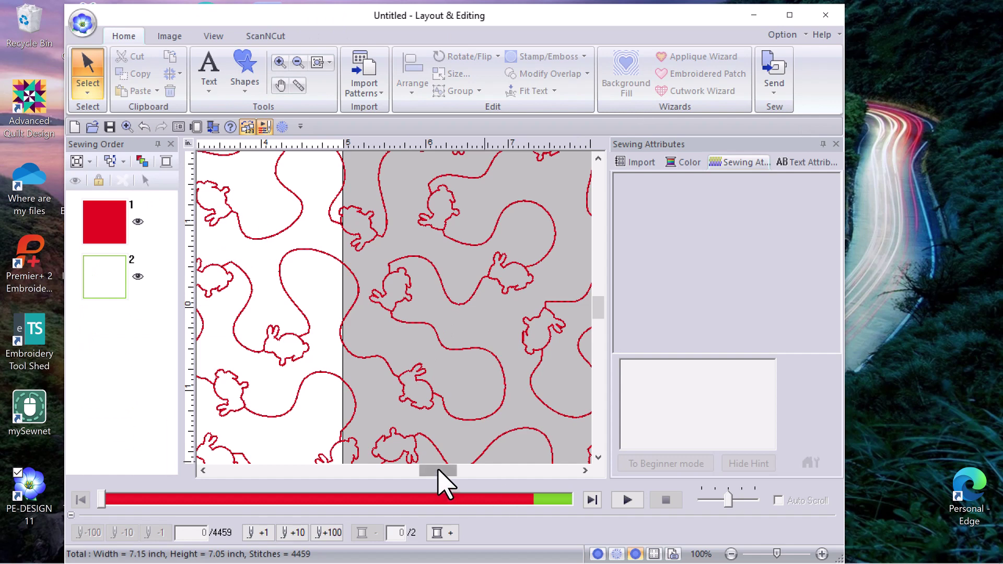
Move the stippled rectangle's fill and outline together to the center of the design page.
{"action": "left_click", "coordinate": [105, 214]}
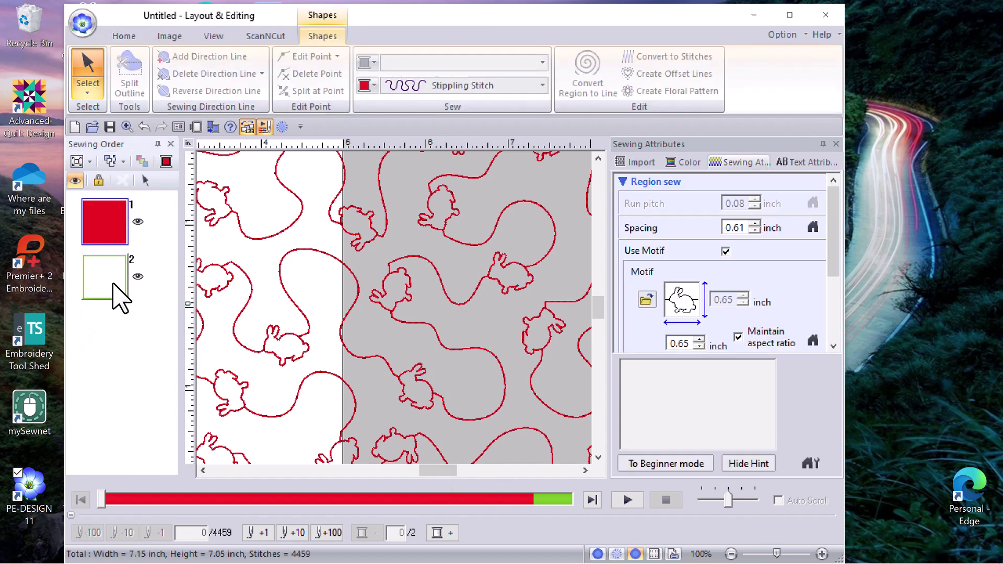
{"action": "left_click", "coordinate": [113, 281], "text": "ctrl"}
{"action": "left_click", "coordinate": [413, 86]}
{"action": "left_click", "coordinate": [441, 256]}
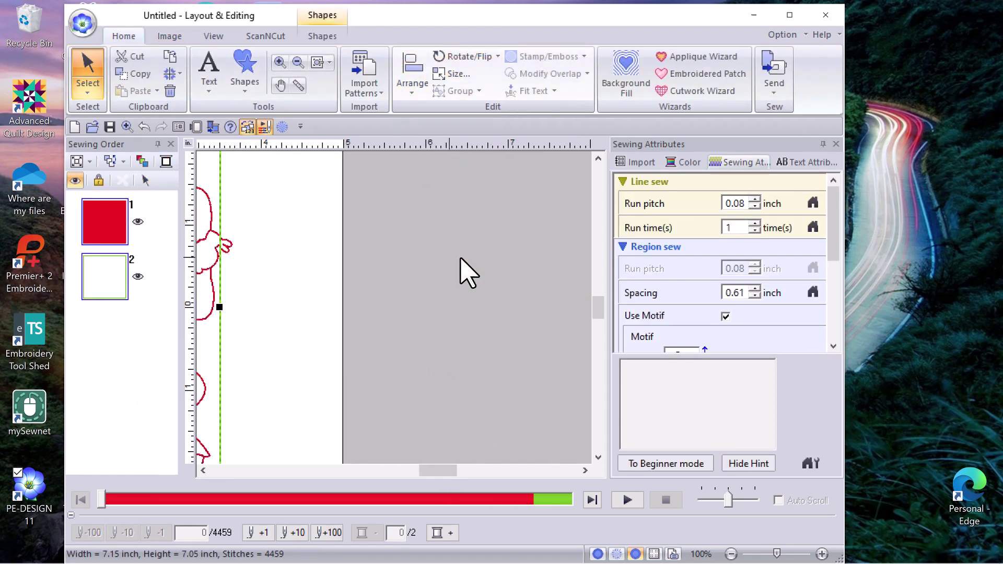
{"action": "left_click", "coordinate": [321, 63]}
{"action": "left_click", "coordinate": [533, 284]}
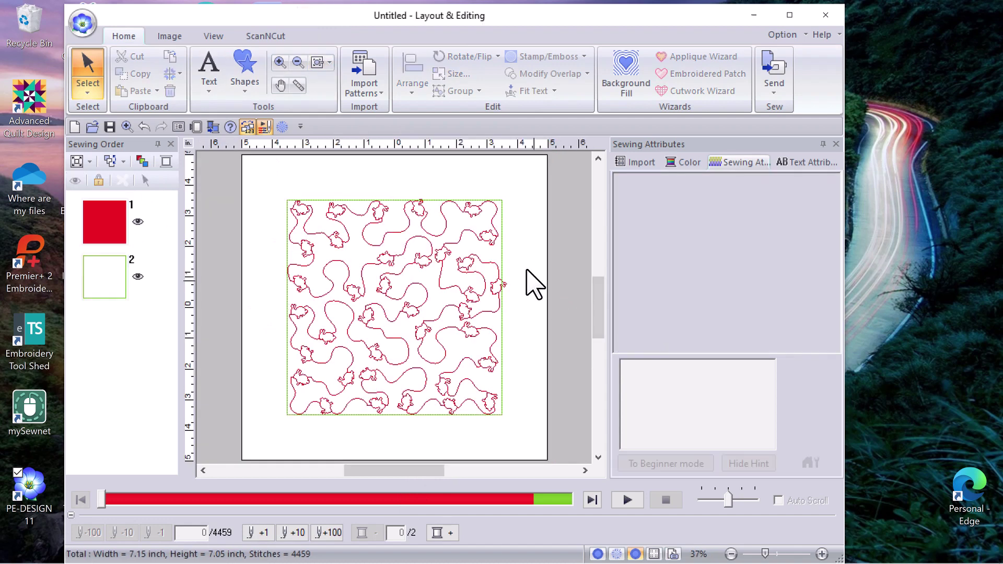
Run the stitch simulation of the rabbit-stippled rectangle with the whole design in view.
{"action": "left_click", "coordinate": [280, 62]}
{"action": "left_click_drag", "start_coordinate": [253, 183], "coordinate": [538, 437]}
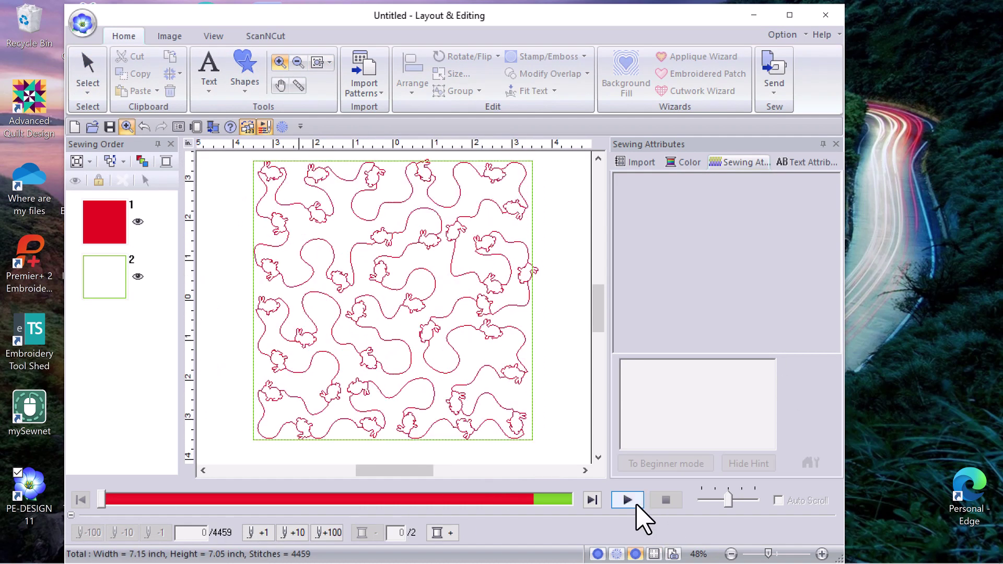
{"action": "left_click", "coordinate": [628, 501]}
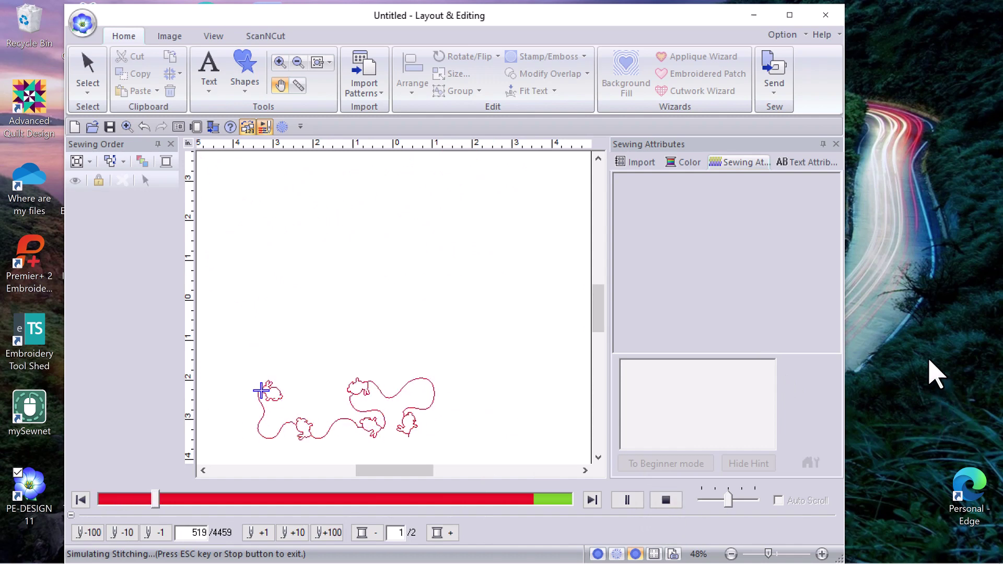